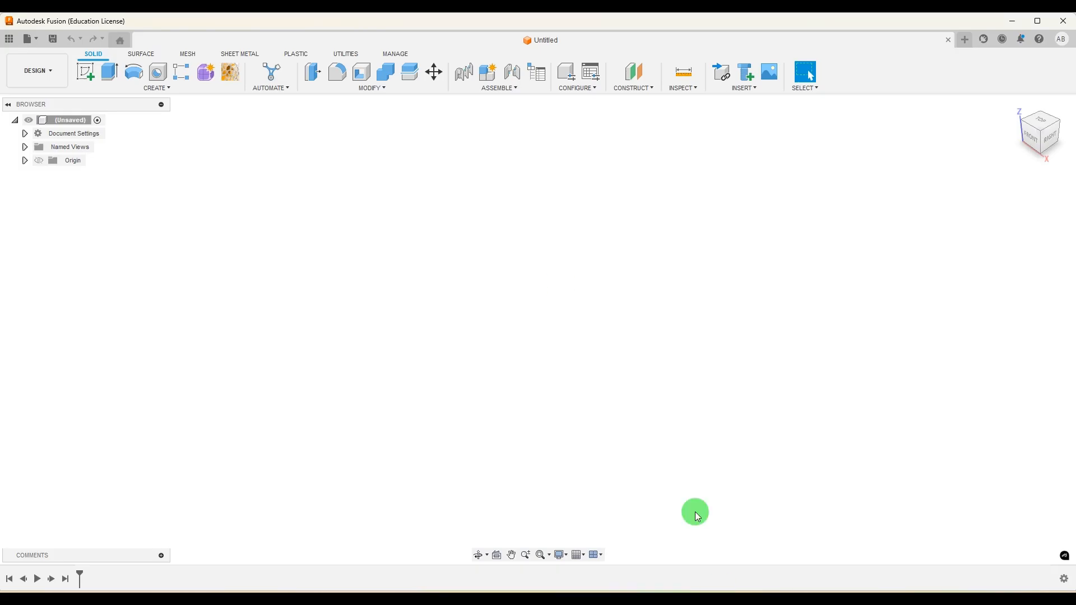
Step: Start a sketch on the vertical YZ plane and draw a 40 mm diameter circle centred on the origin
click(85, 71)
click(572, 273)
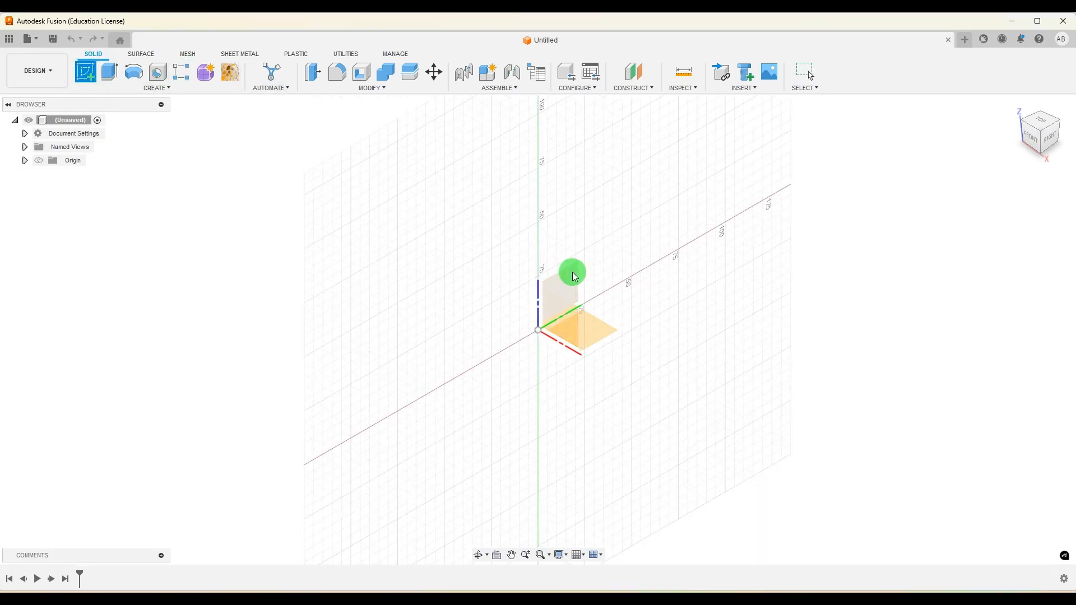
click(133, 71)
click(527, 277)
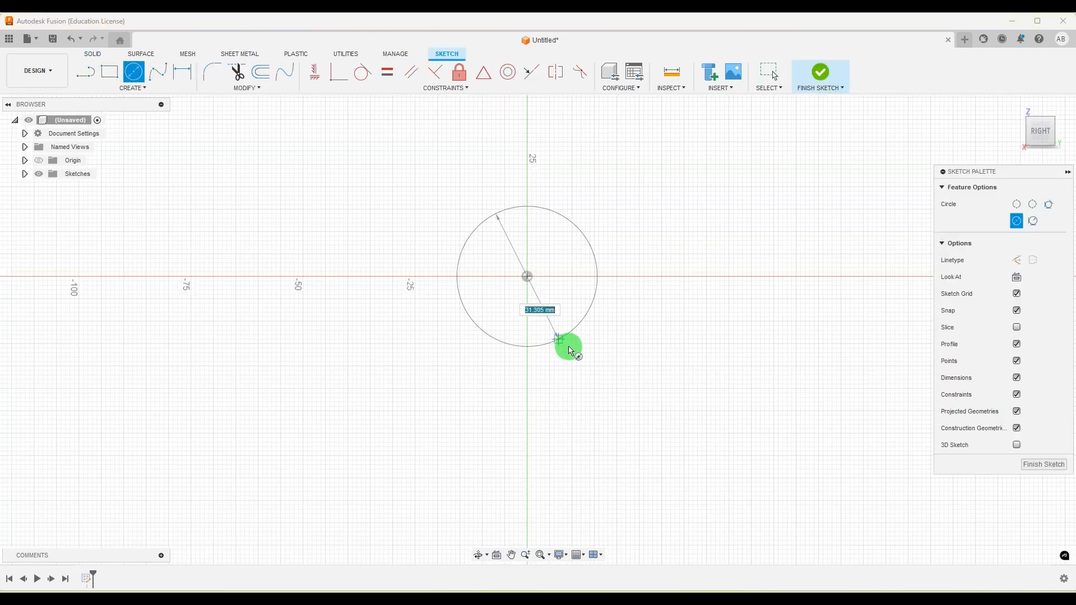
text(40)
key(Return)
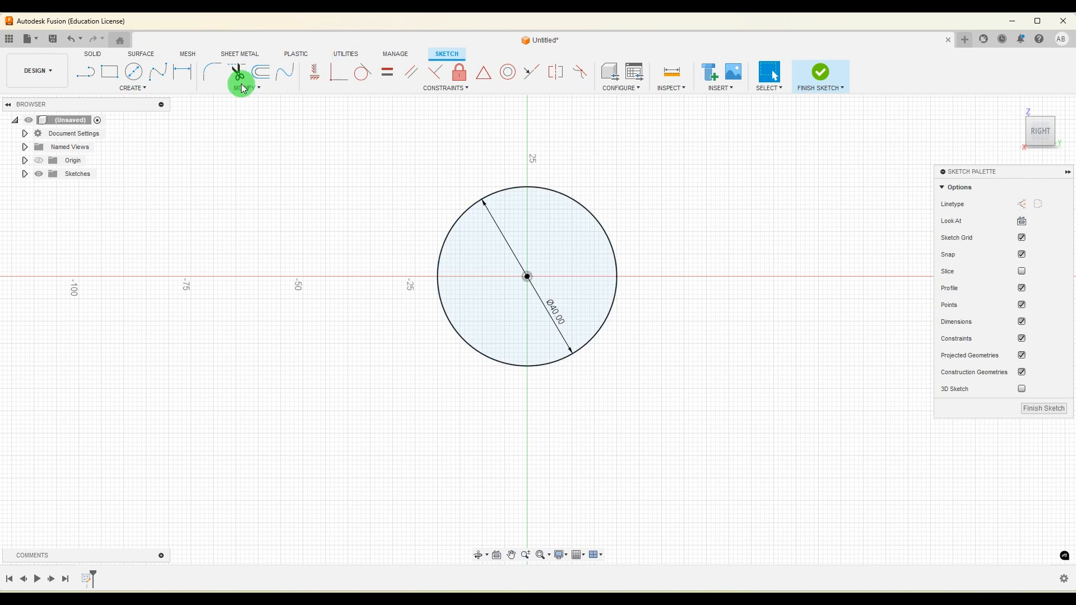
Step: Draw a concentric 20 mm diameter circle inside the 40 mm circle
click(528, 277)
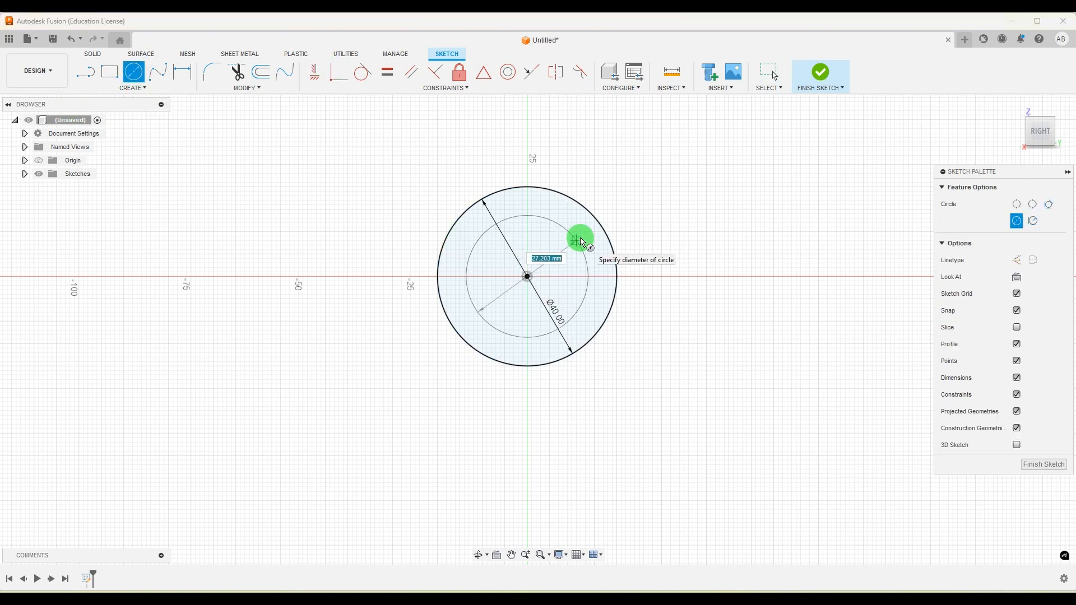
key(Return)
scroll(564, 277, down, 1)
scroll(558, 383, up, 2)
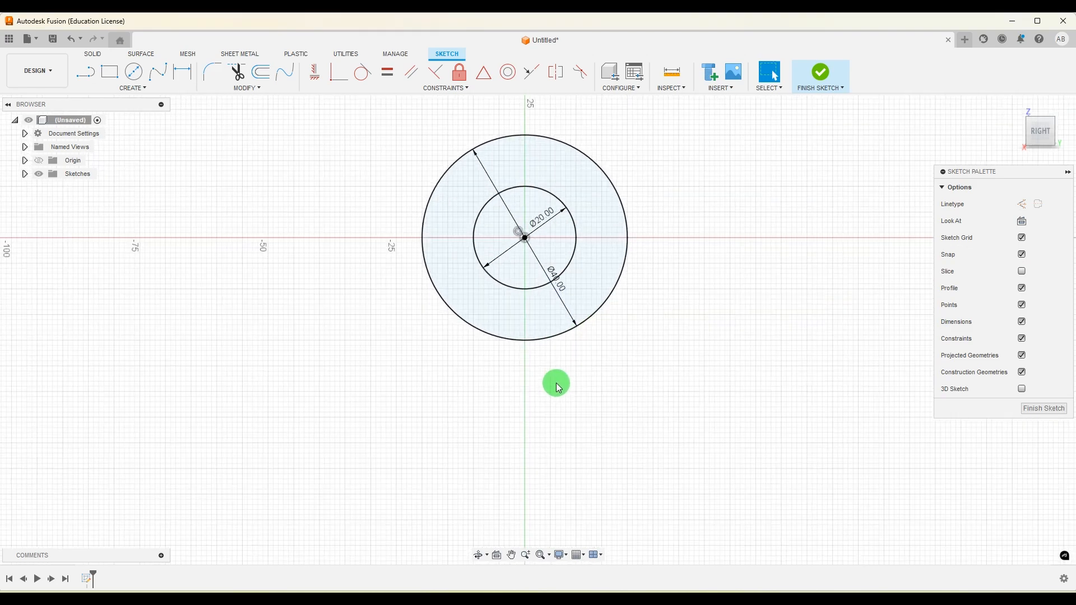
Step: Check the reference drawing 114.jpg, then sketch a horizontal line about 44 mm long below the circles
click(746, 598)
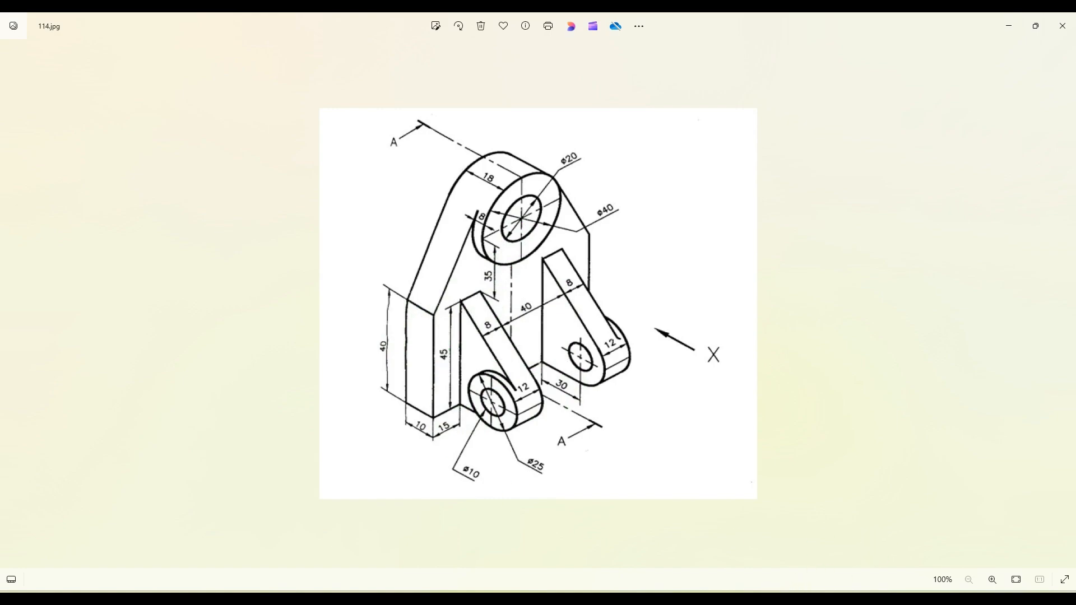
click(721, 540)
click(85, 72)
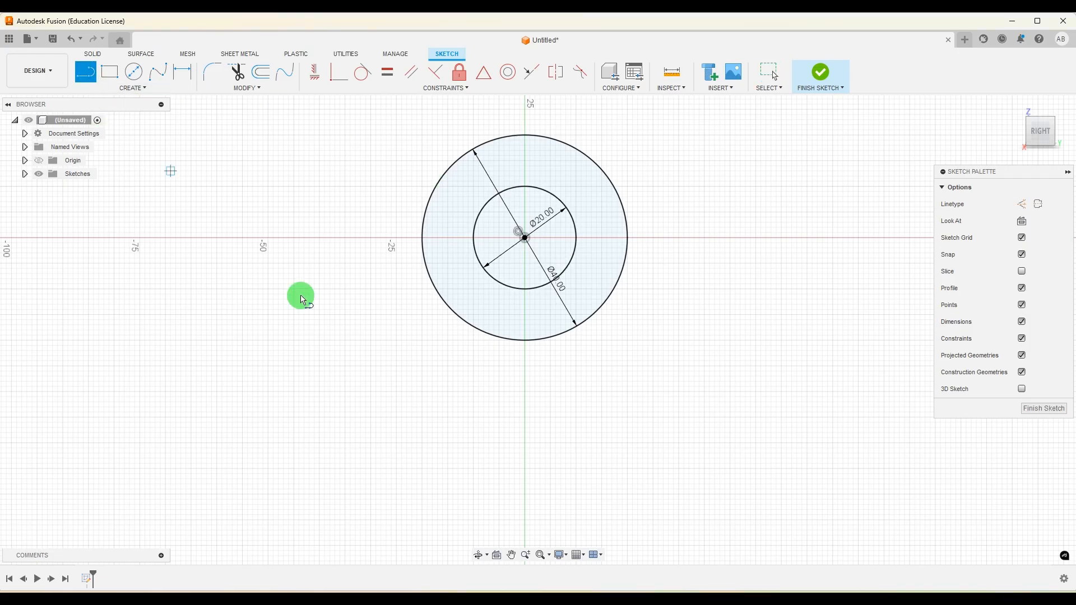
click(423, 469)
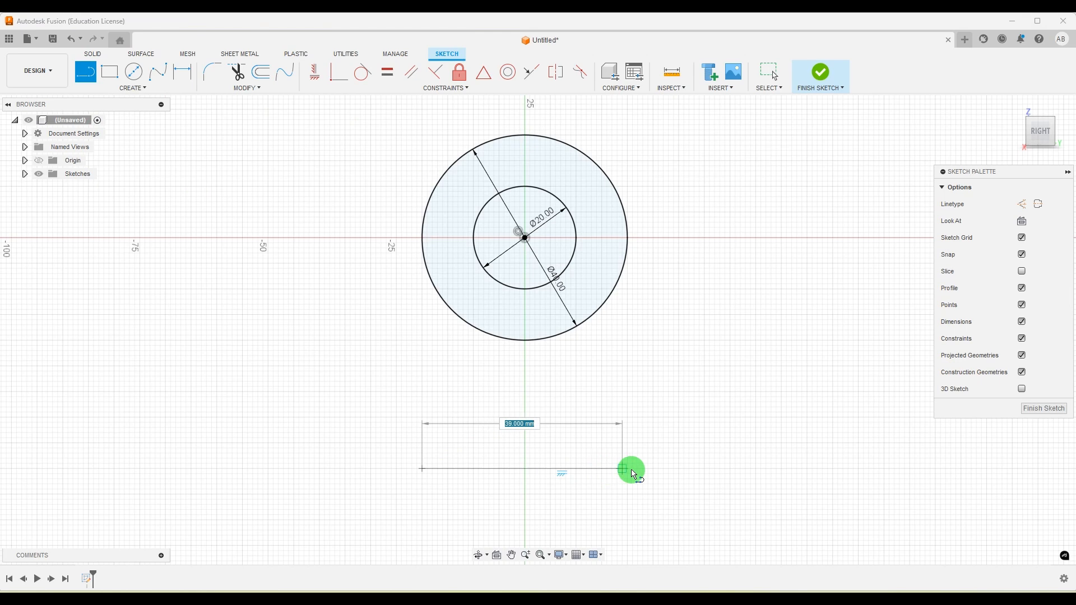
click(648, 468)
key(Escape)
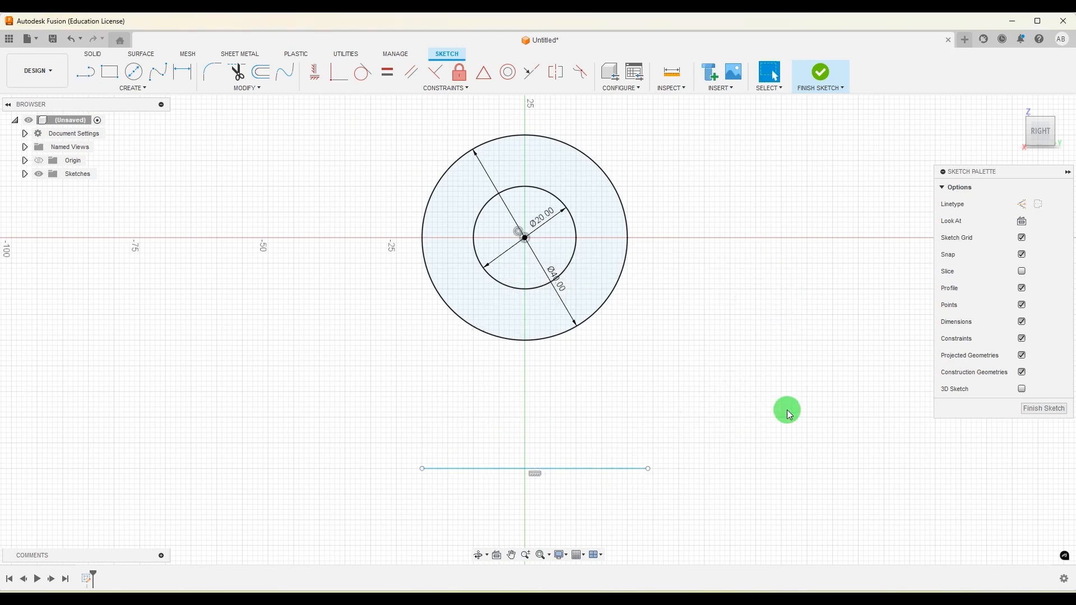
Step: Dimension the vertical distance from the circle centre to the horizontal line as 35+45 mm
click(182, 72)
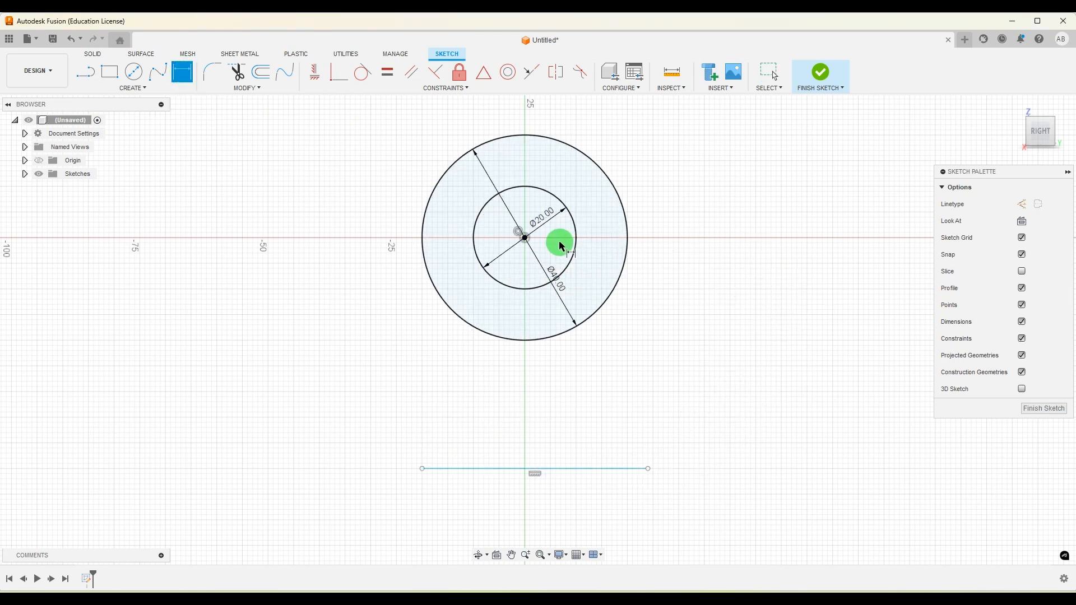
drag(525, 243, 594, 469)
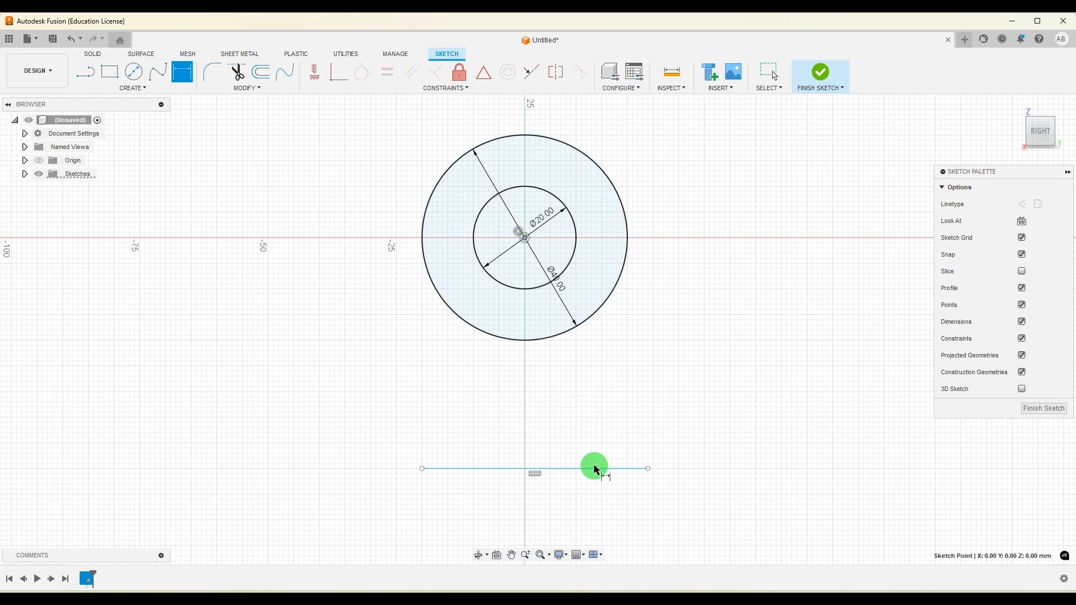
click(595, 469)
click(773, 351)
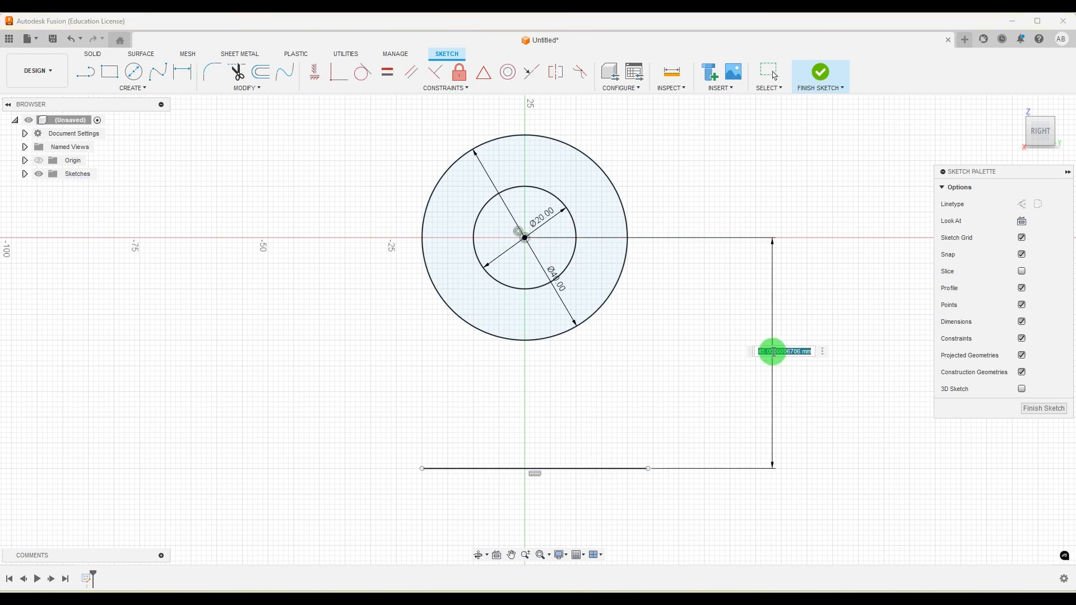
text(35+45)
key(Return)
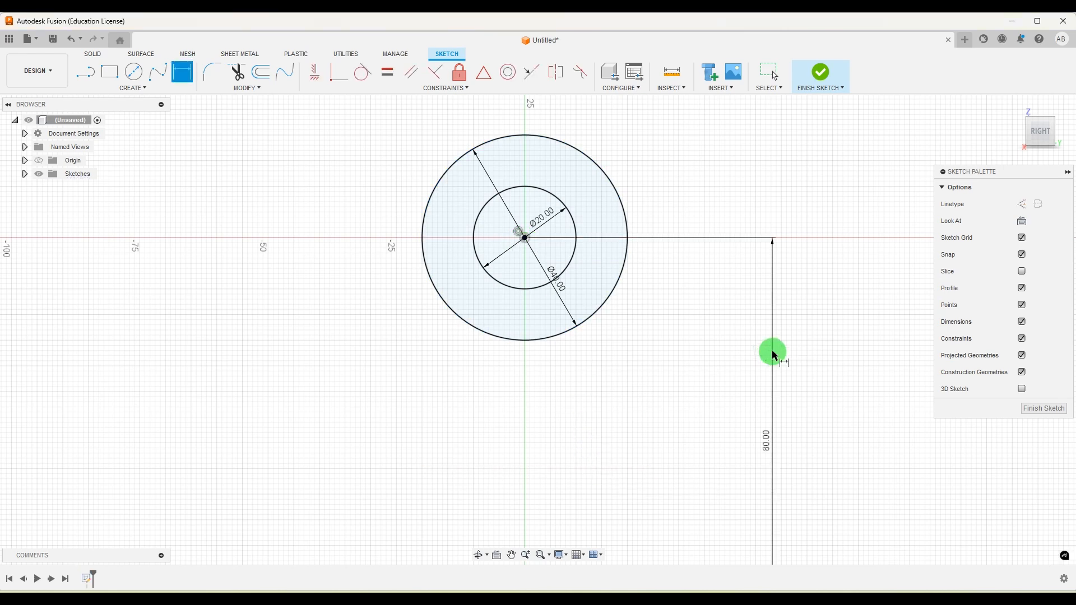
scroll(669, 227, down, 5)
scroll(700, 399, up, 2)
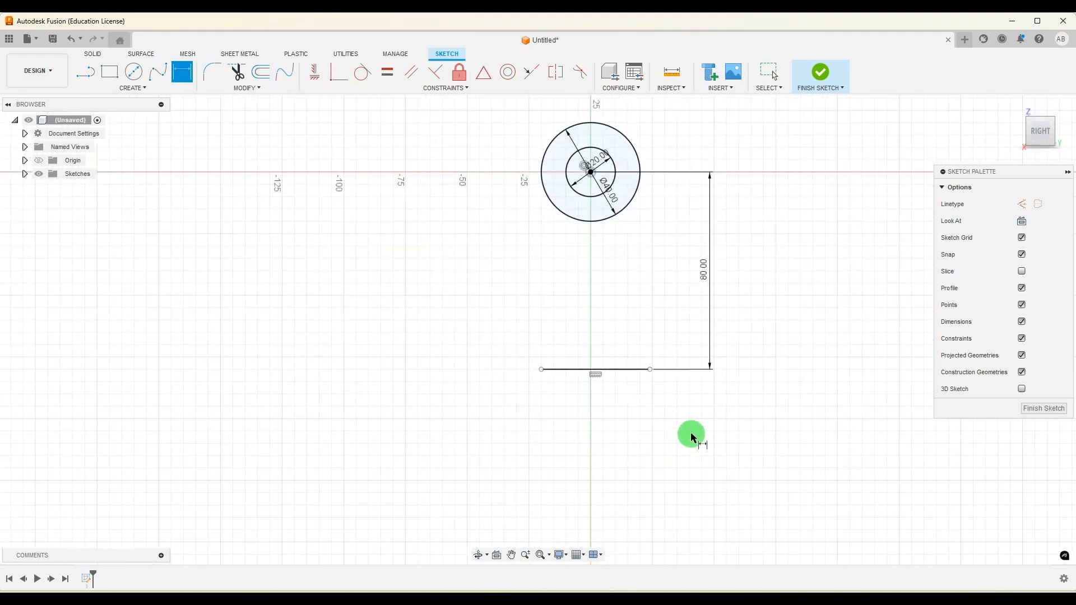
Step: Check the widths in the drawing 114.jpg and set the base line's length to 15+8+40+8+15 mm
key(alt+Tab)
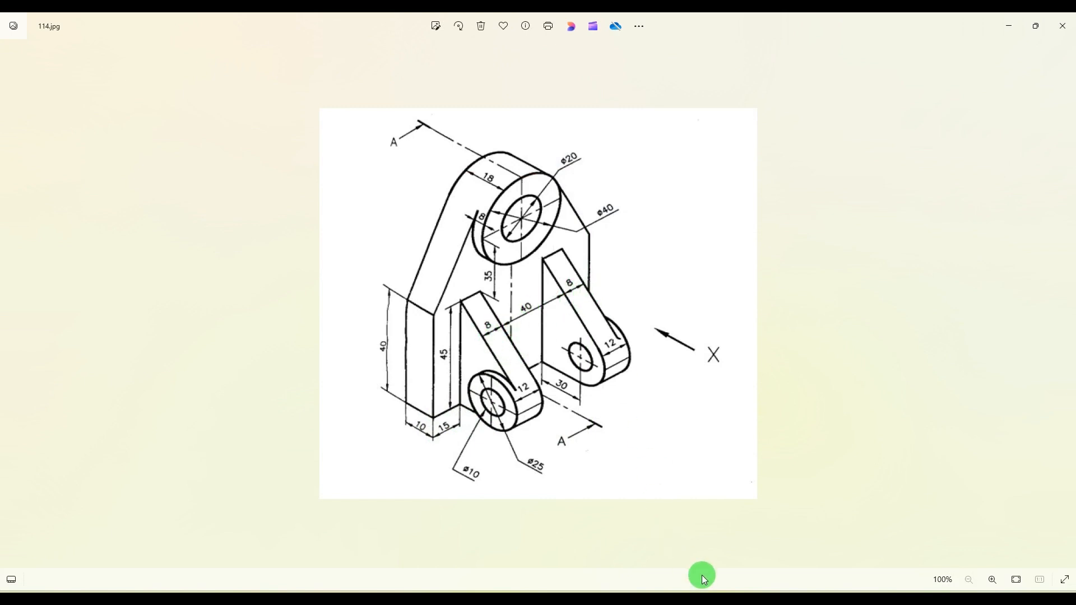
key(alt+Tab)
click(577, 369)
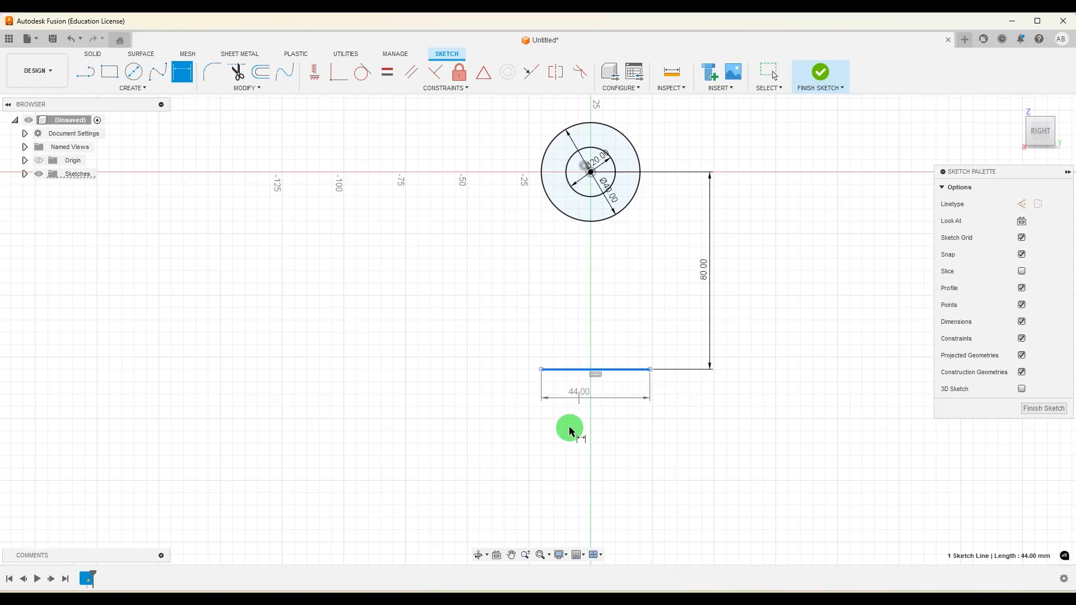
click(591, 435)
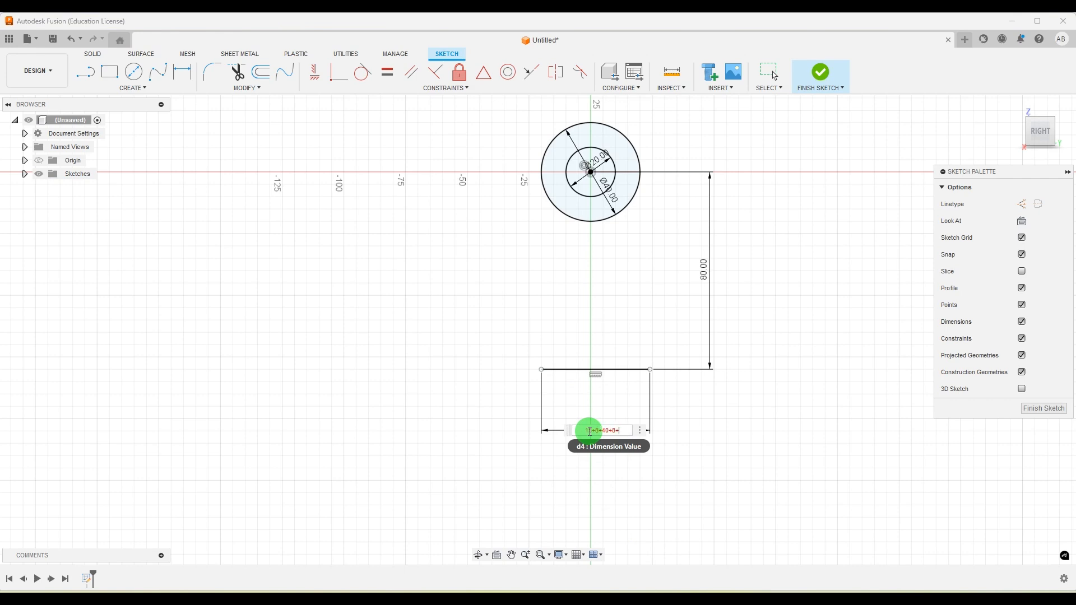
text(15+8+40+8+15)
key(Return)
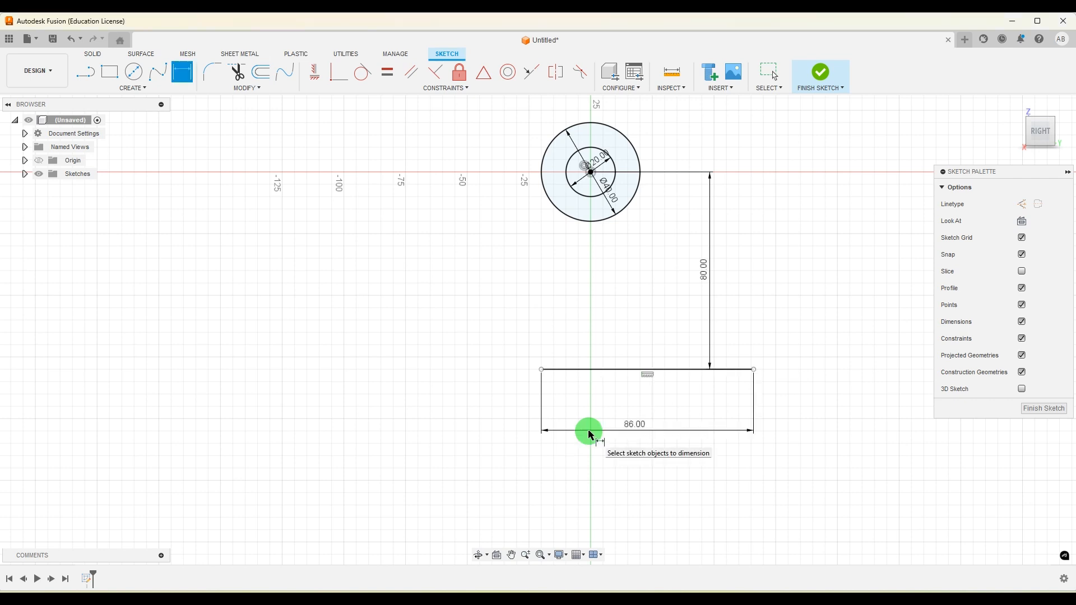
Step: Centre the base line under the circles by dimensioning its left endpoint 43 mm horizontally from the circle centre
scroll(605, 278, down, 2)
click(595, 199)
click(557, 346)
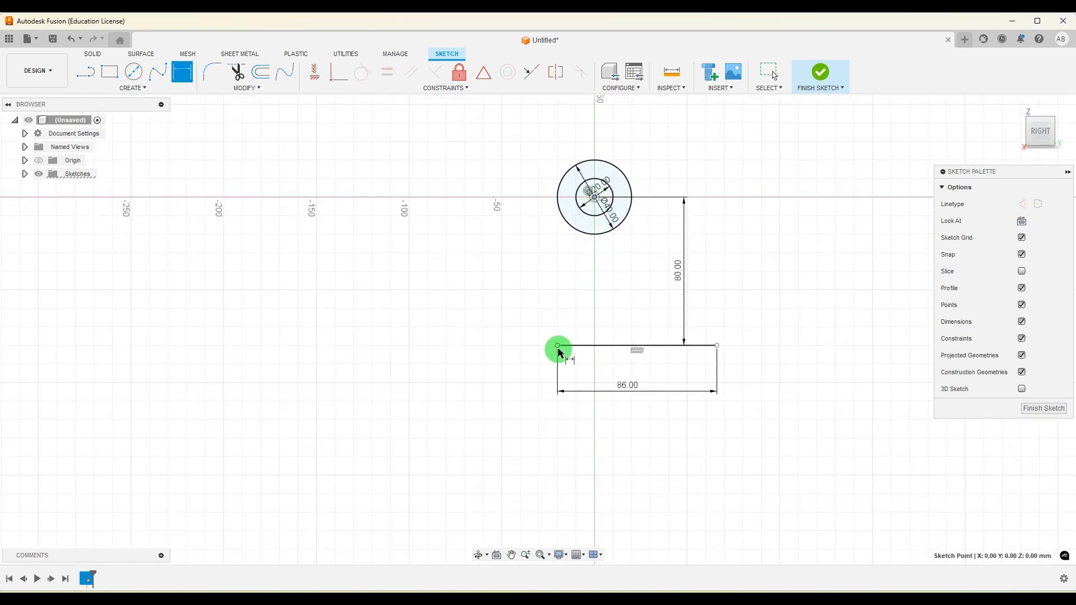
click(580, 372)
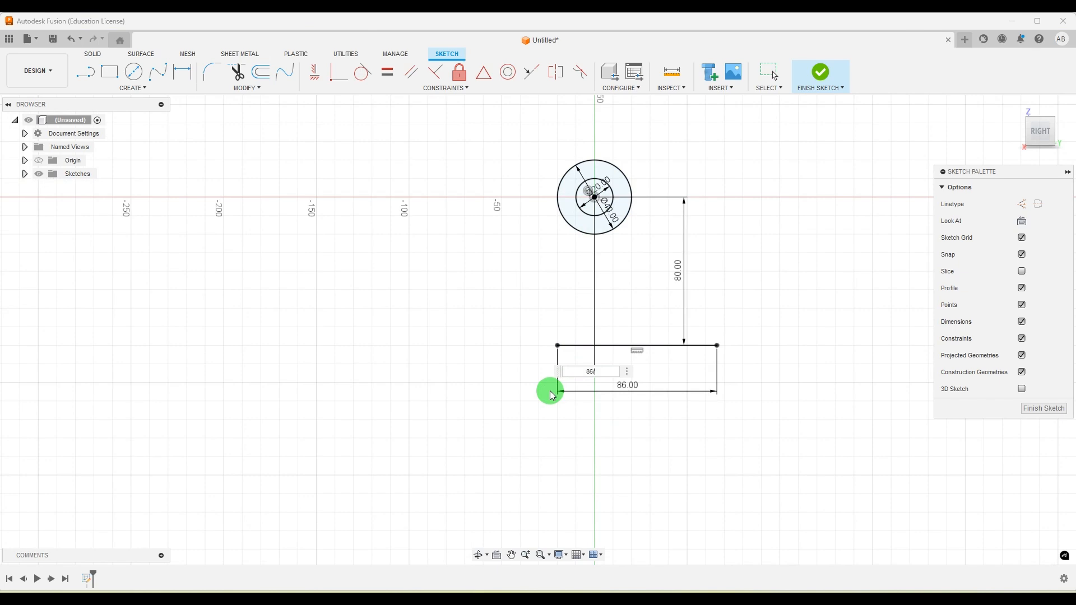
key(Return)
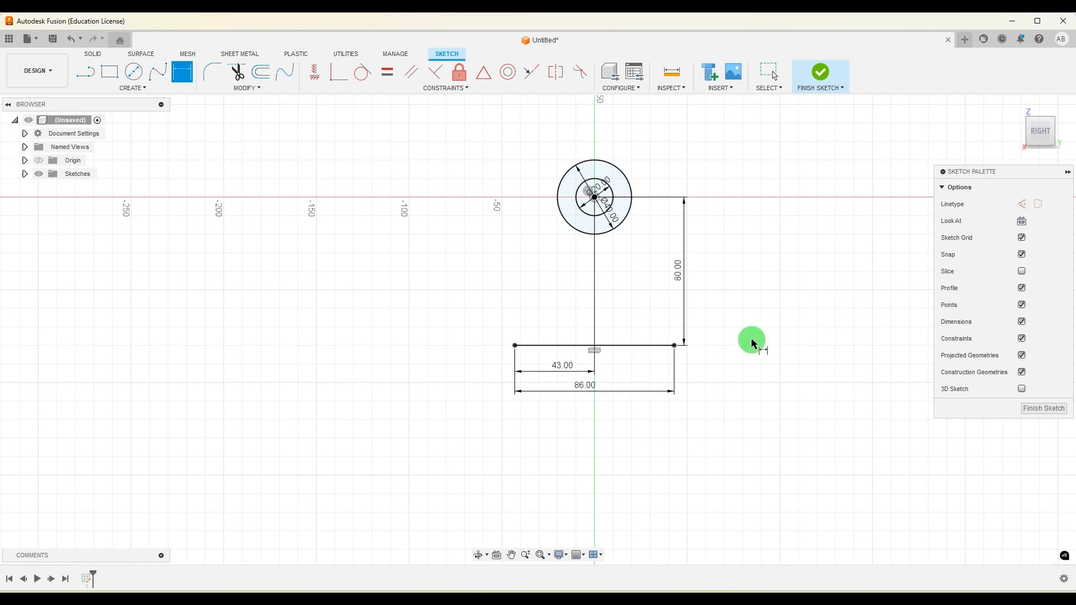
Step: Check the side height in the drawing 114.jpg and draw a 40 mm vertical line up from the base line's left end
scroll(729, 353, up, 1)
key(alt+Tab)
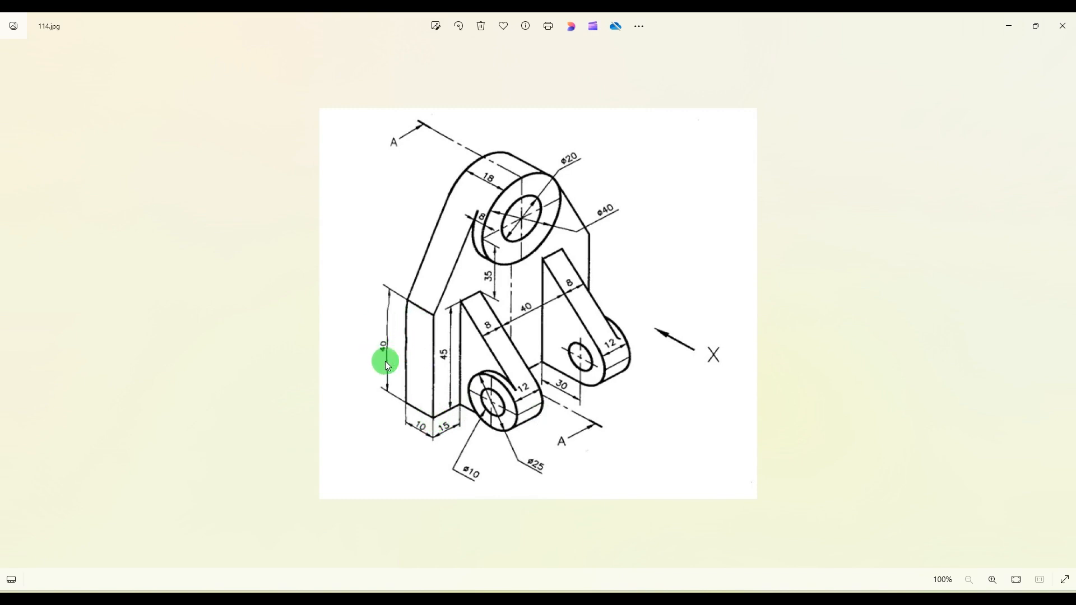
key(alt+Tab)
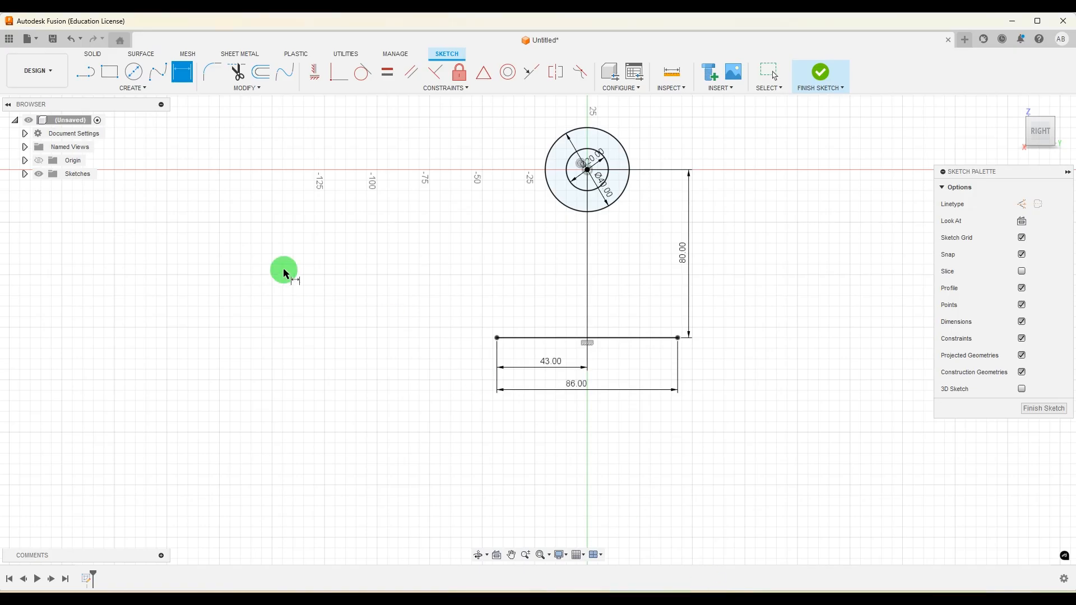
click(87, 71)
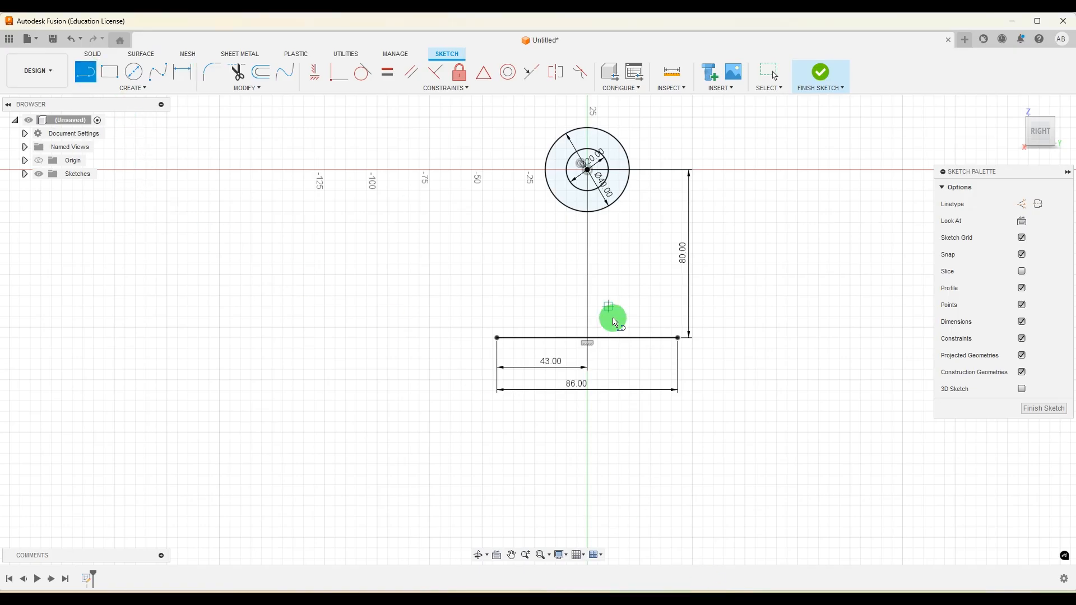
click(497, 338)
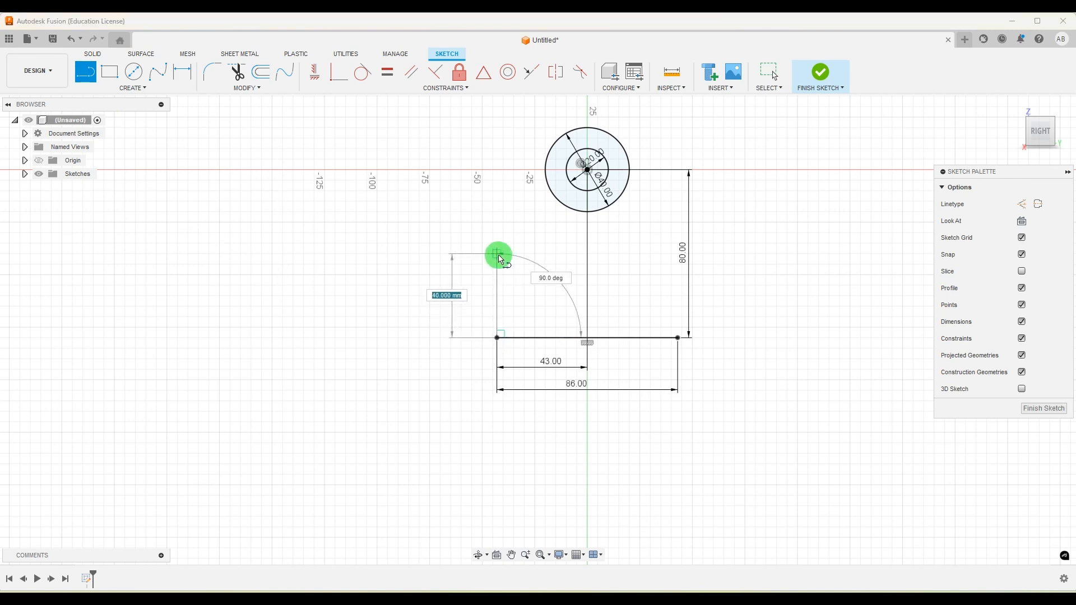
text(0)
key(Return)
key(Escape)
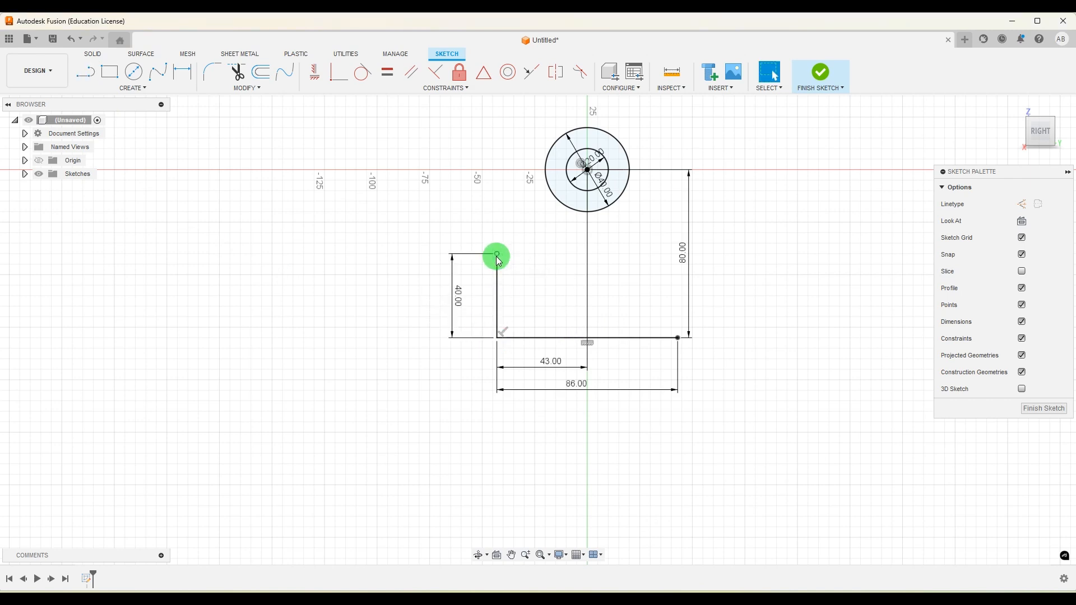
Step: Draw a 40 mm vertical line up from the base line's right end and move the 80 mm dimension further outward
click(678, 337)
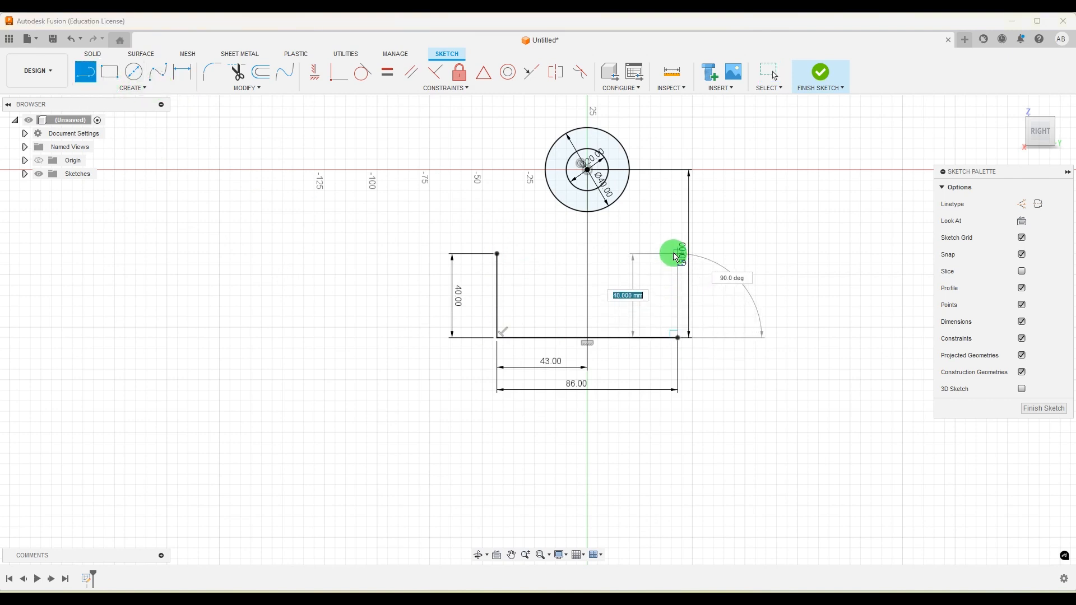
key(Return)
key(Escape)
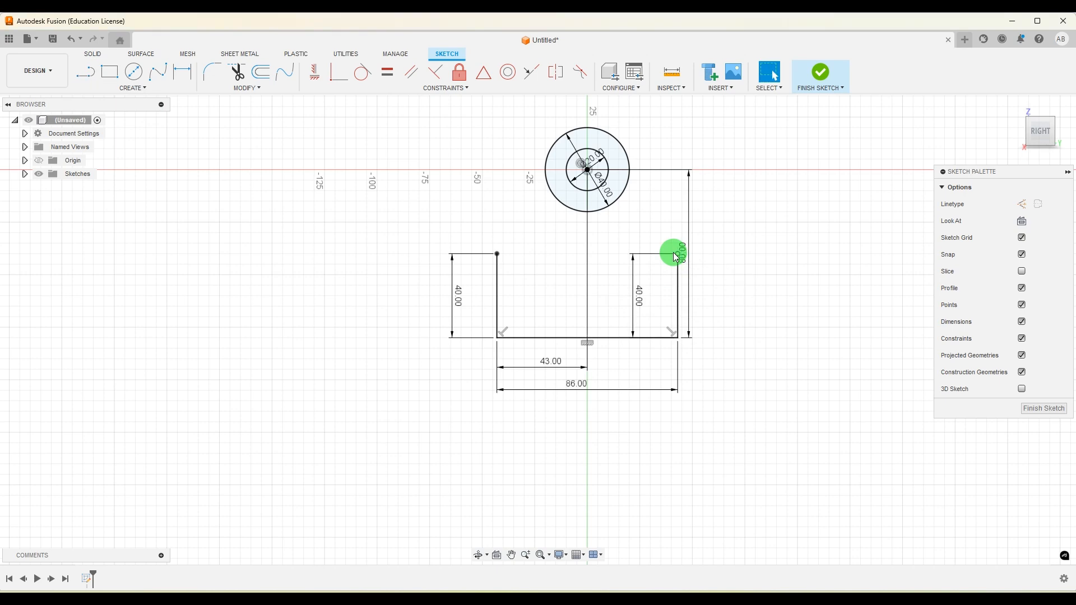
scroll(525, 282, down, 3)
scroll(565, 273, up, 3)
drag(667, 255, 701, 260)
Step: Connect the upper ends of both vertical lines to the 40 mm circle with tangent lines, closing the plate outline
click(92, 77)
scroll(491, 268, up, 1)
click(470, 266)
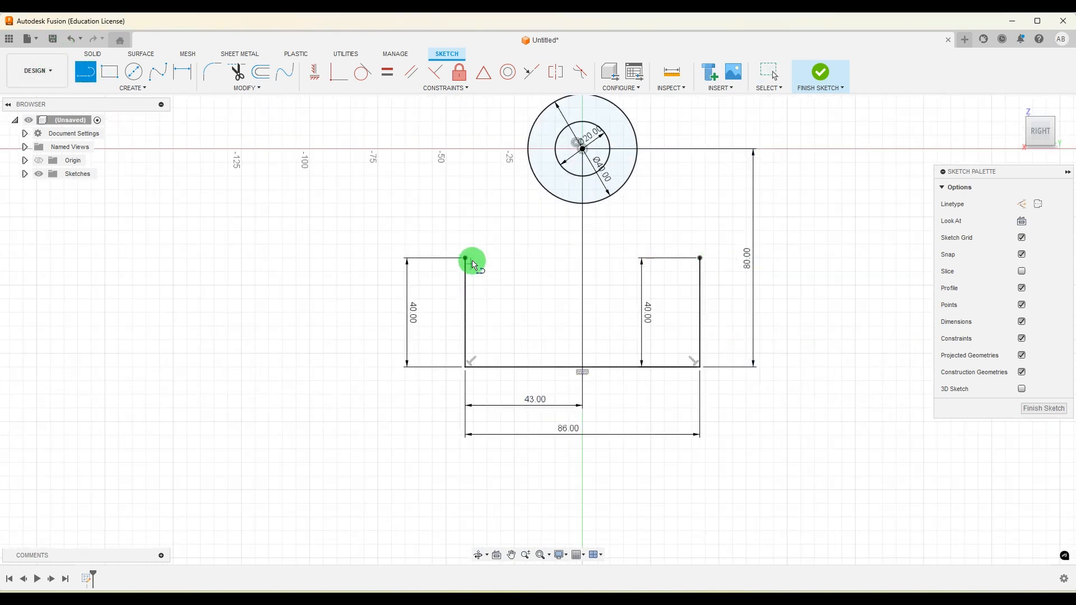
click(531, 132)
scroll(662, 331, down, 1)
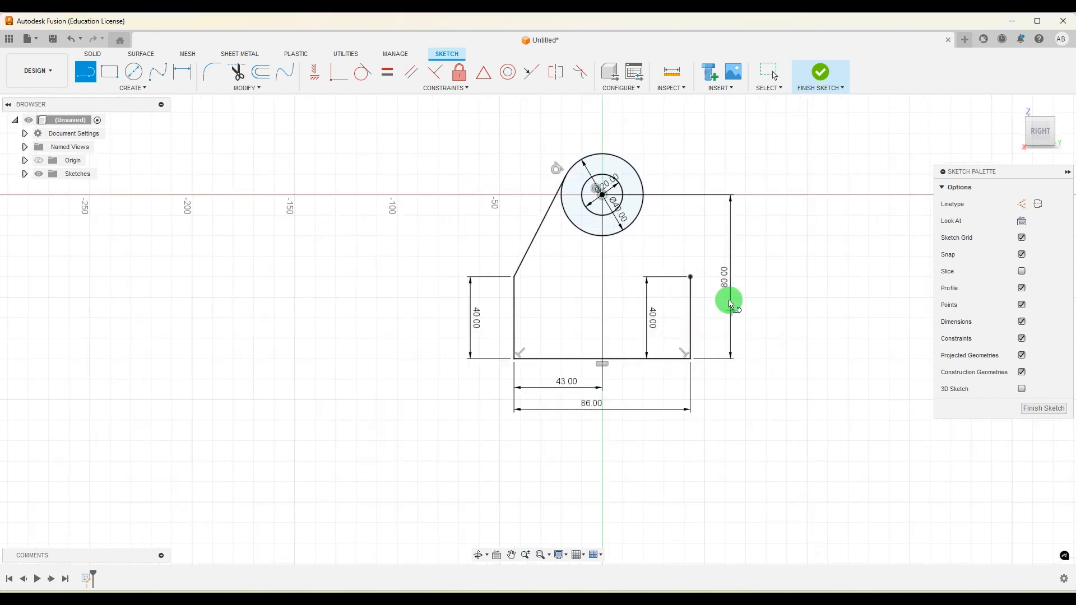
click(689, 277)
click(639, 179)
key(Escape)
scroll(788, 303, down, 1)
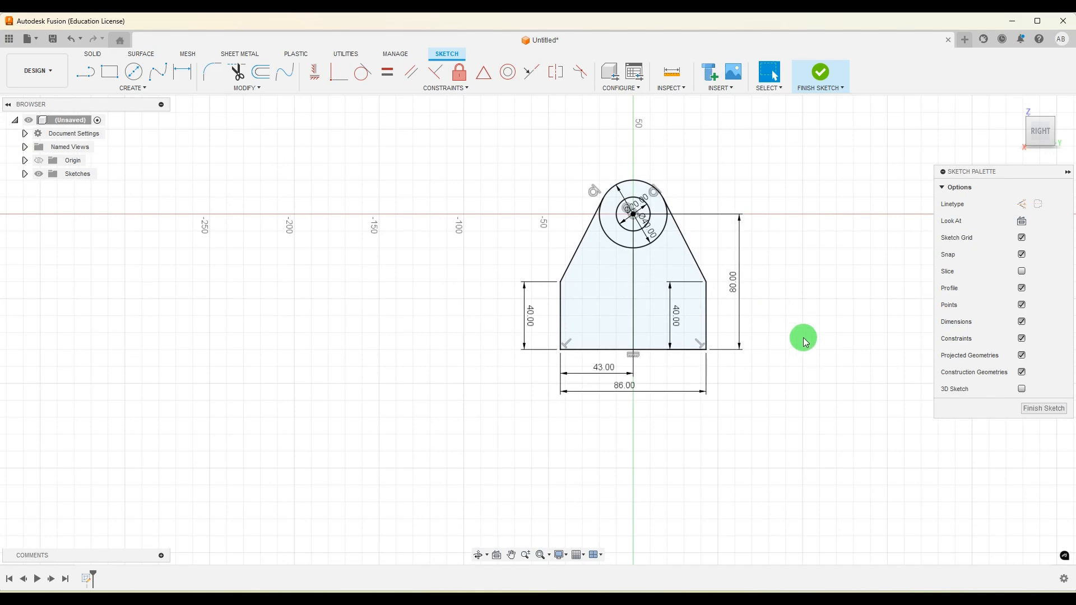
Step: Check the plate thickness in the drawing 114.jpg and finish the sketch
scroll(804, 339, up, 1)
mouse_move(748, 598)
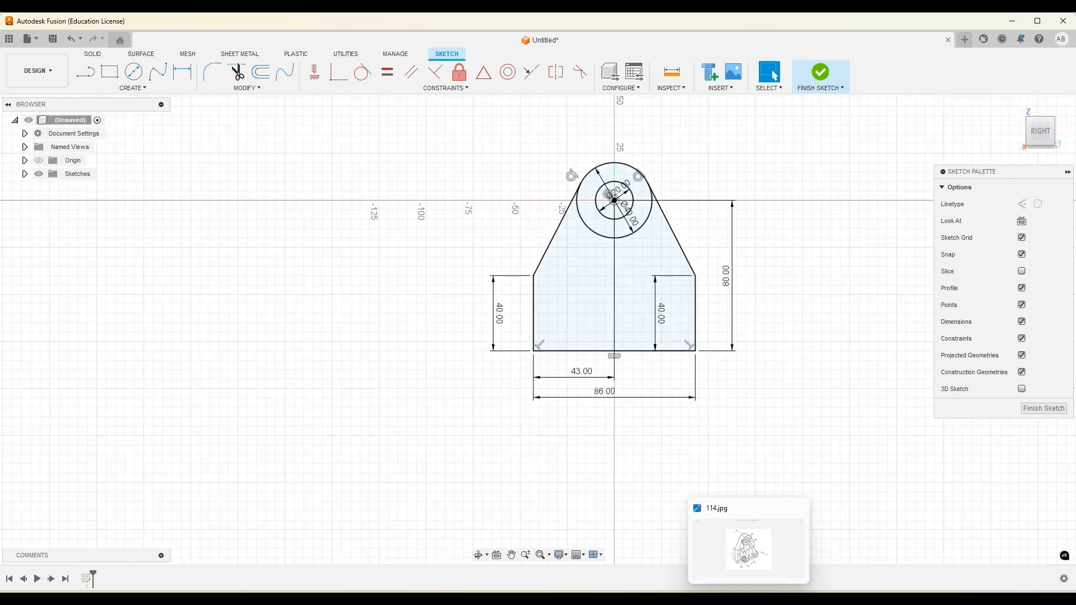
click(748, 546)
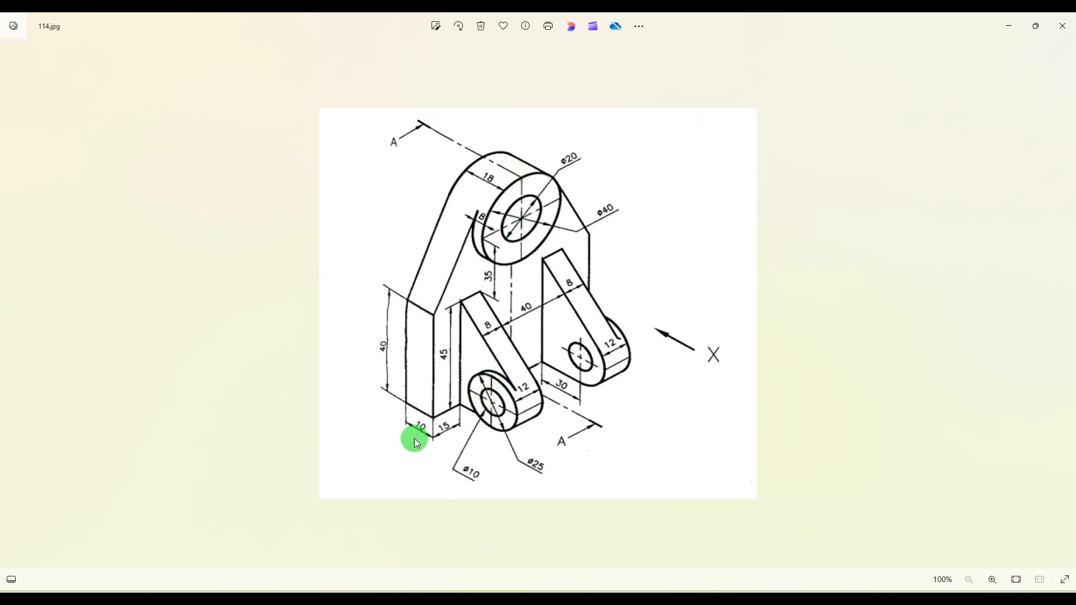
key(alt+Tab)
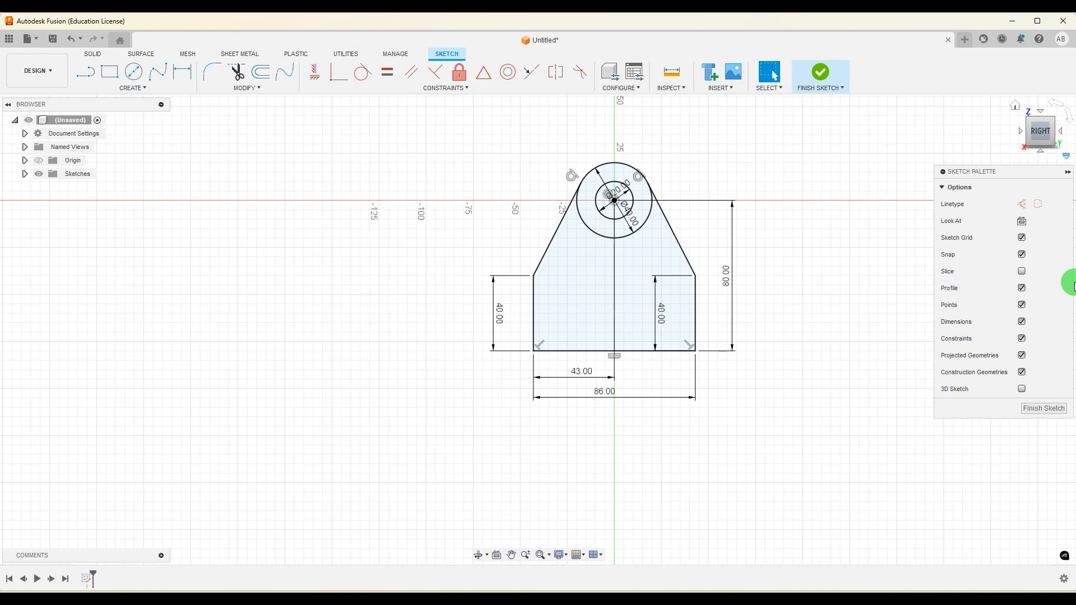
click(1043, 408)
shift+middle_drag(586, 295, 545, 254)
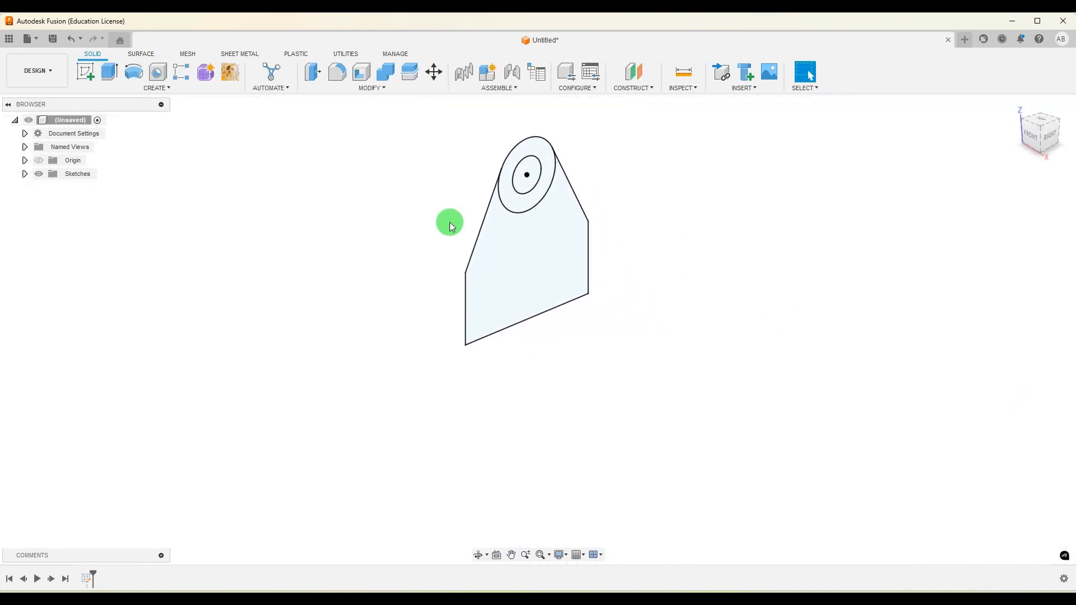
Step: Check the plate thickness in the drawing 114.jpg and extrude the plate profile below the 40 mm circle by 10 mm
click(109, 72)
click(539, 259)
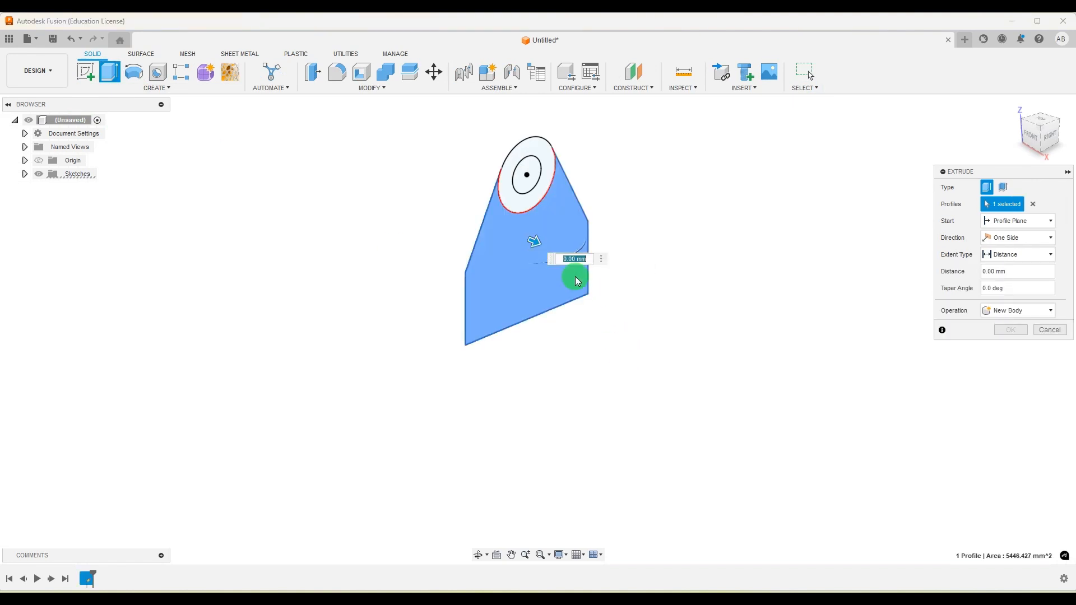
key(alt+Tab)
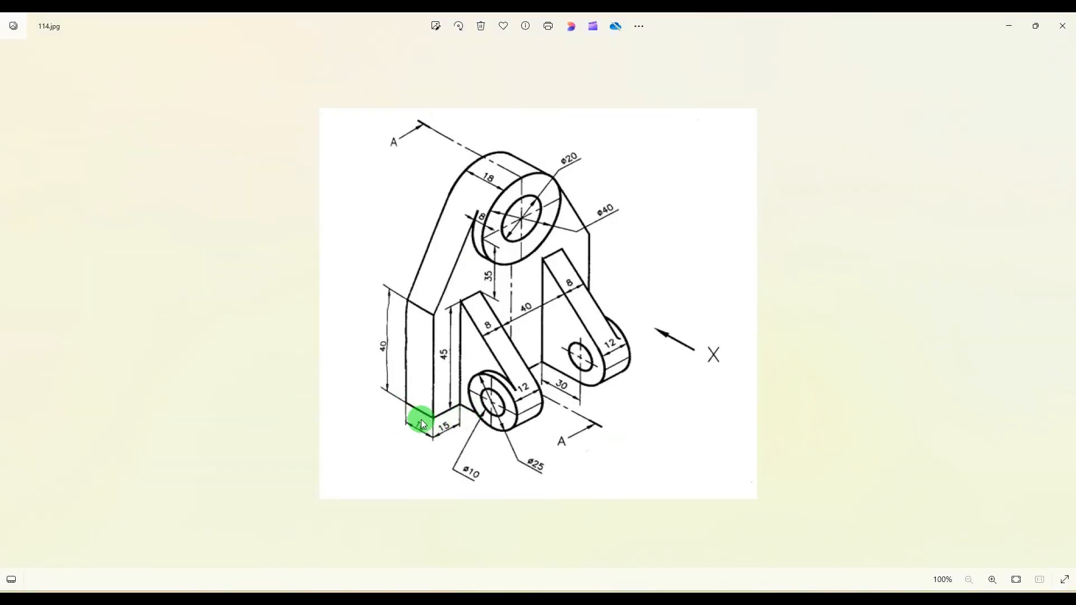
click(731, 598)
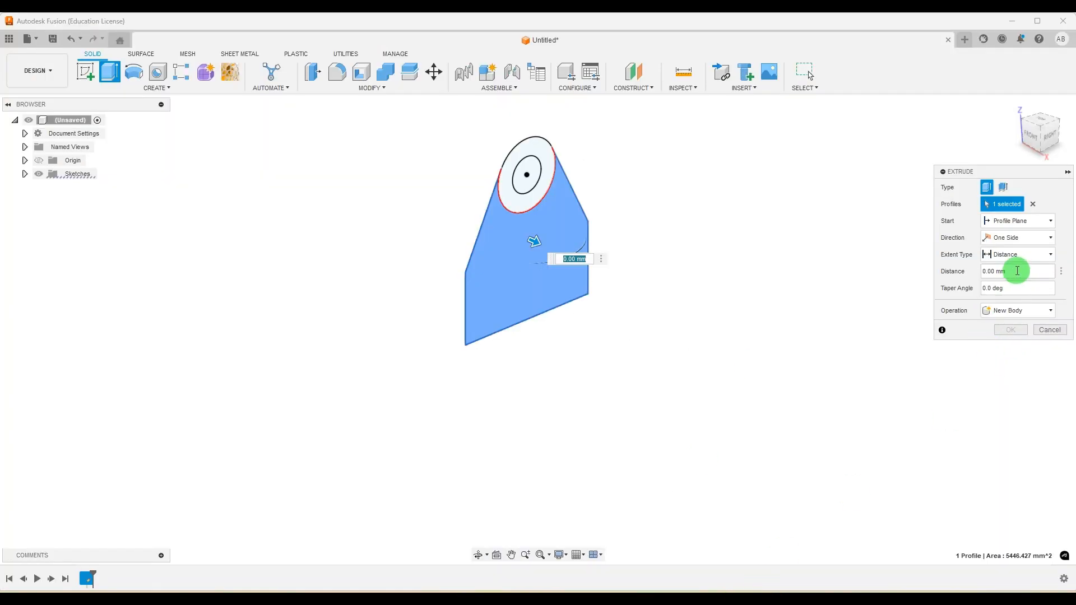
click(1022, 271)
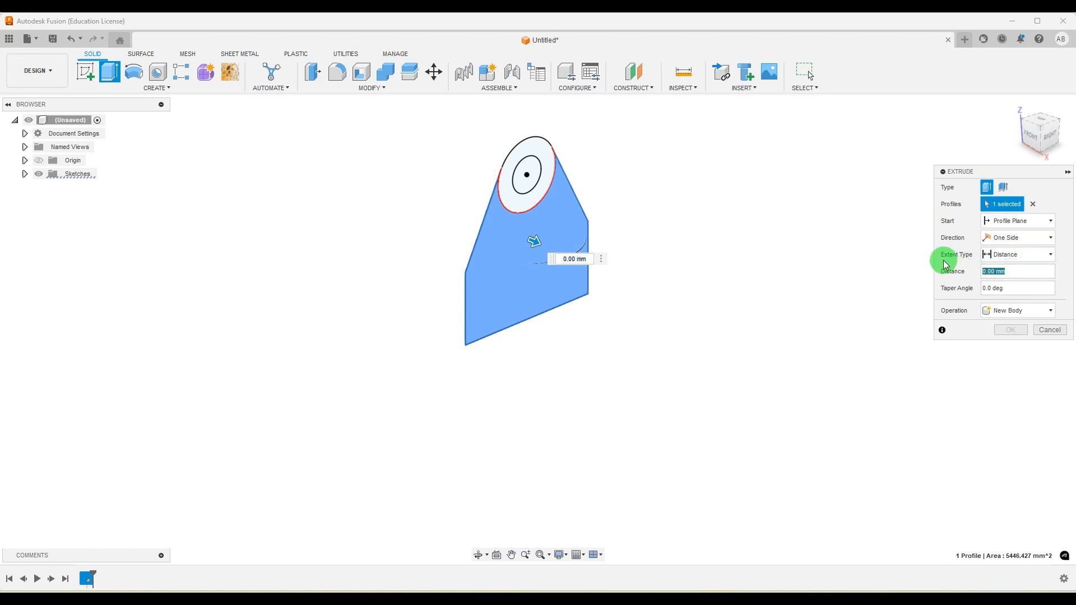
click(1003, 330)
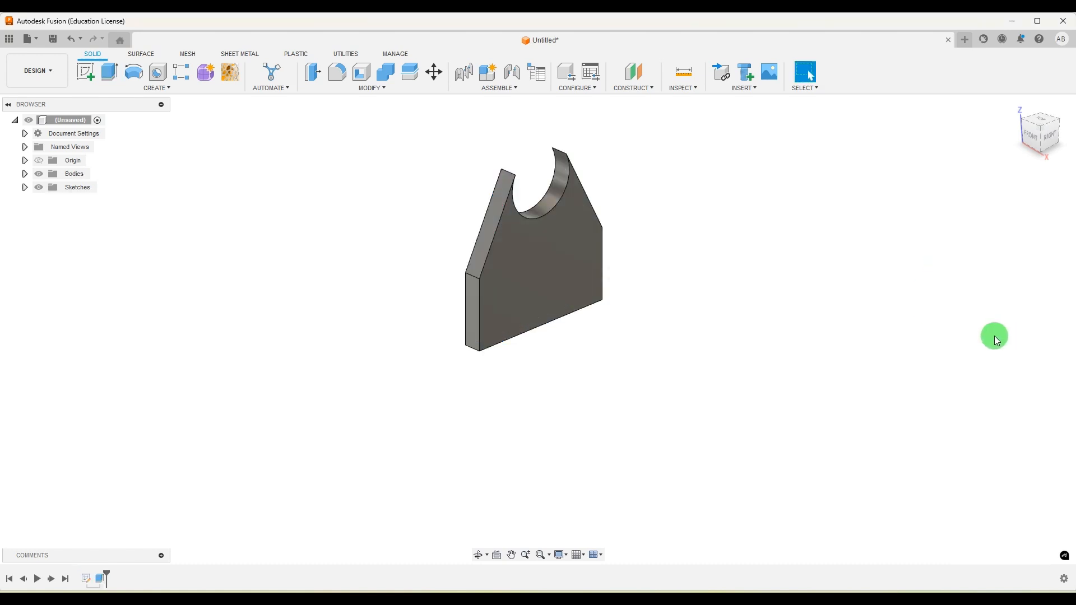
Step: Show the plate's sketch again and check the ring's depth in the drawing 114.jpg
click(25, 187)
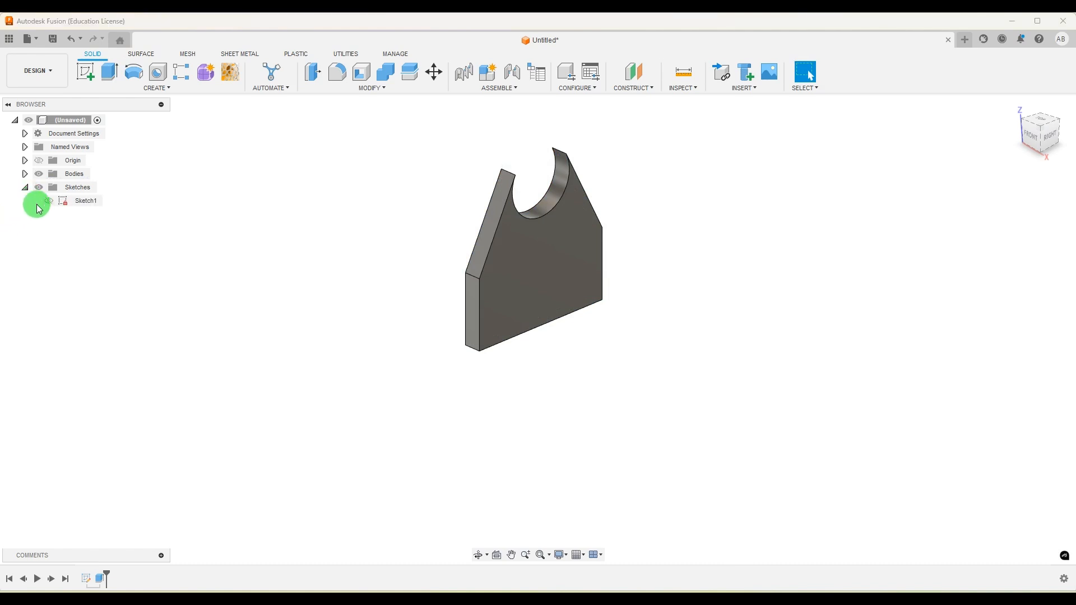
click(49, 200)
key(alt+Tab)
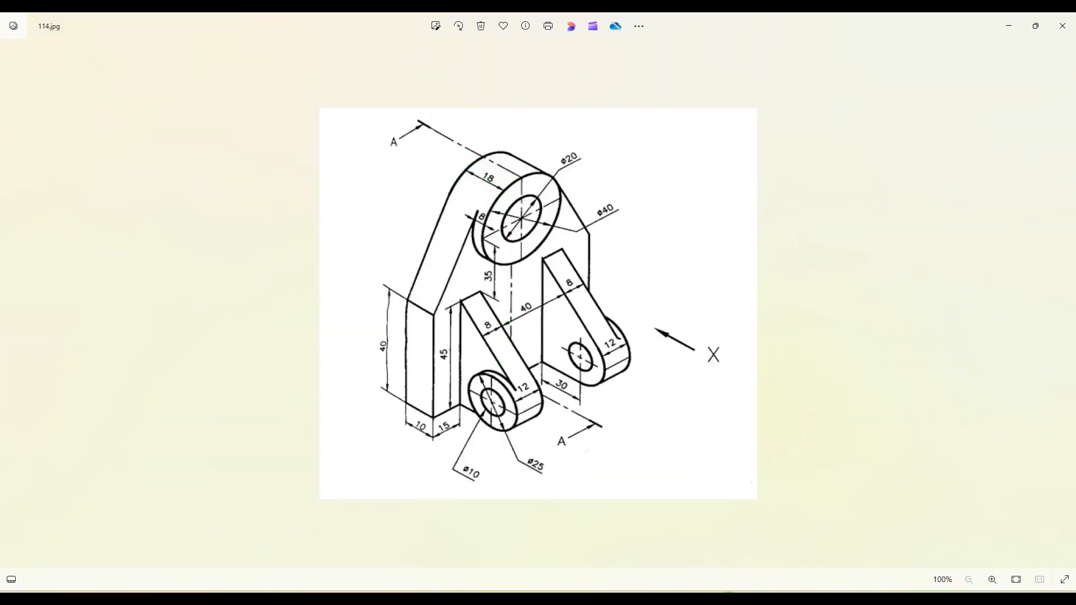
key(alt+Tab)
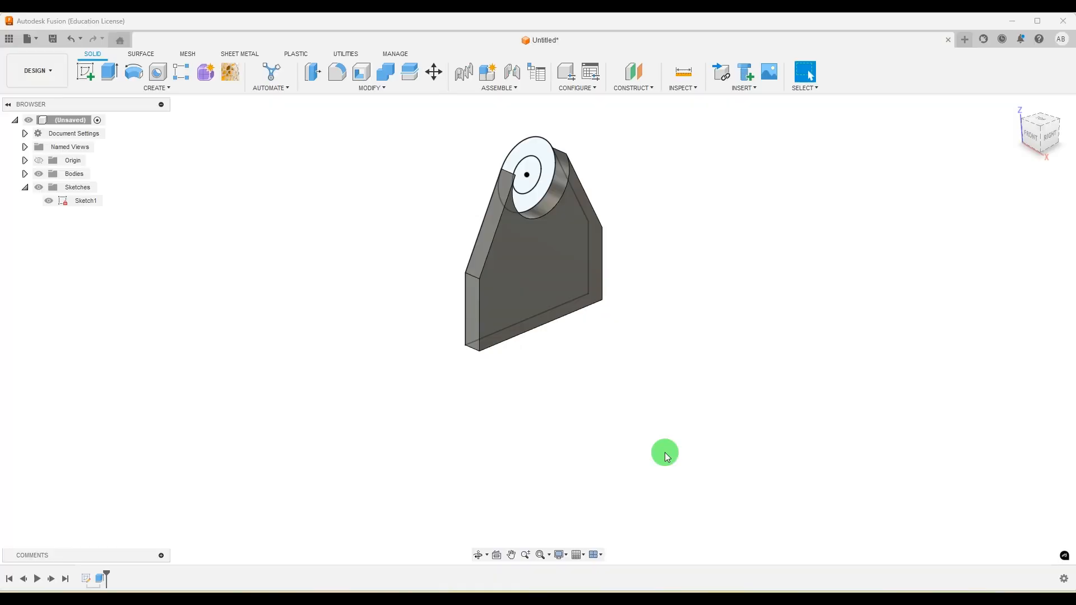
Step: Extrude the ring between the 20 mm and 40 mm circles 18 mm, joined to the plate, and hide the sketch
click(118, 79)
click(526, 149)
drag(529, 195, 532, 235)
text(18)
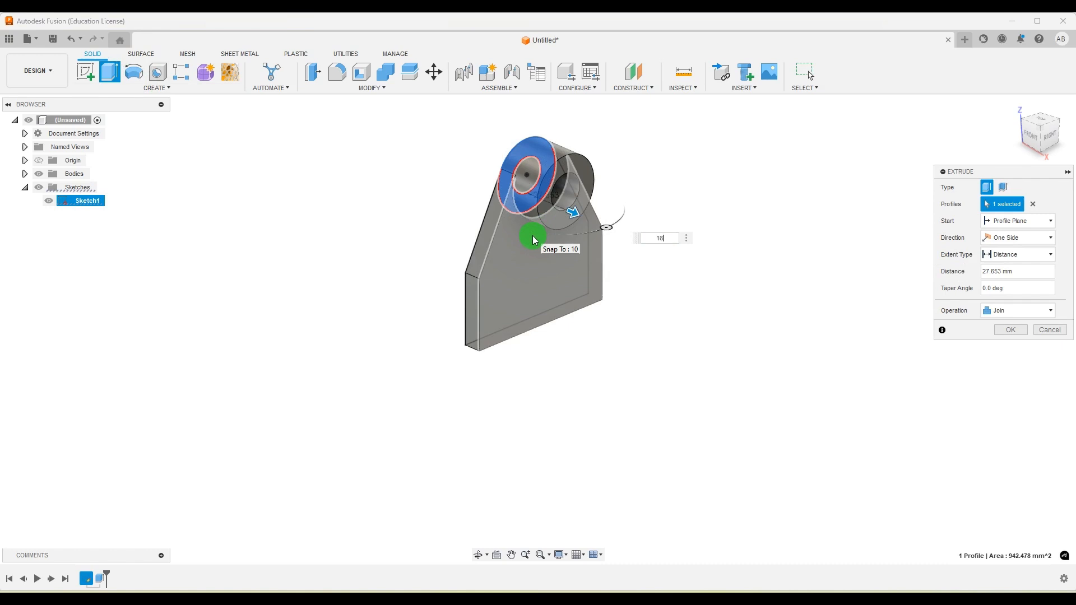
key(Return)
click(1010, 327)
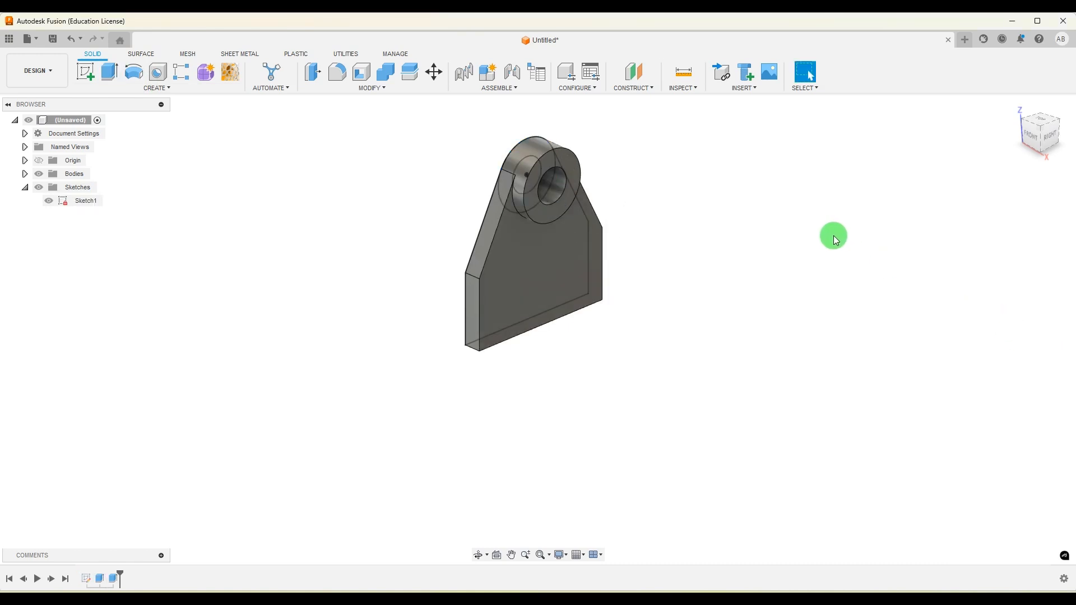
click(48, 201)
Step: Check the lug arms in the drawing 114.jpg and start a new sketch on the front (XZ) plane
mouse_move(757, 288)
shift+middle_down()
mouse_move(760, 265)
mouse_move(765, 352)
shift+middle_up()
click(761, 593)
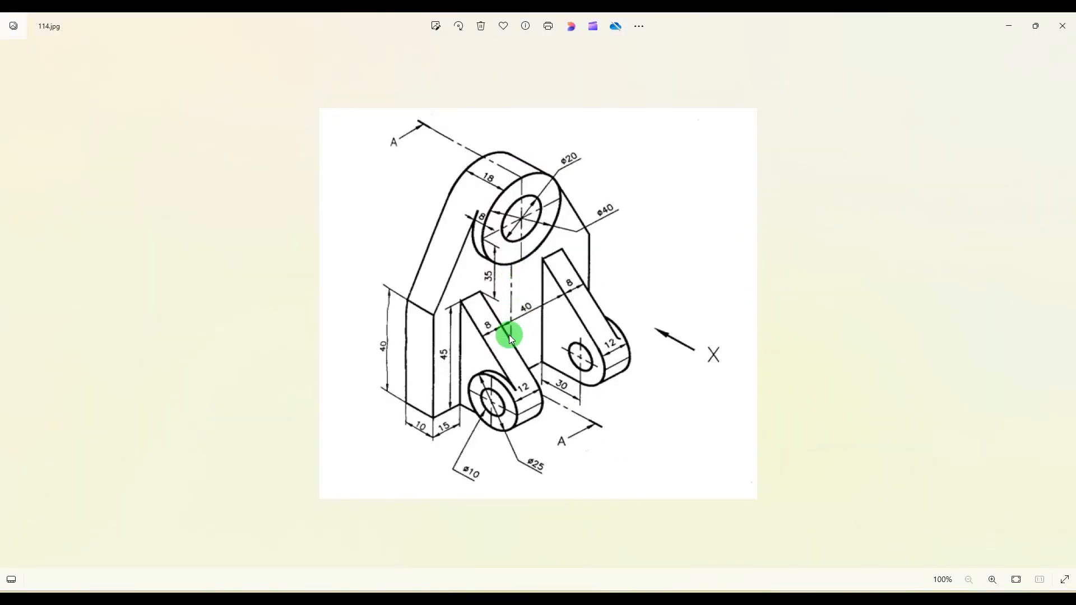
click(708, 591)
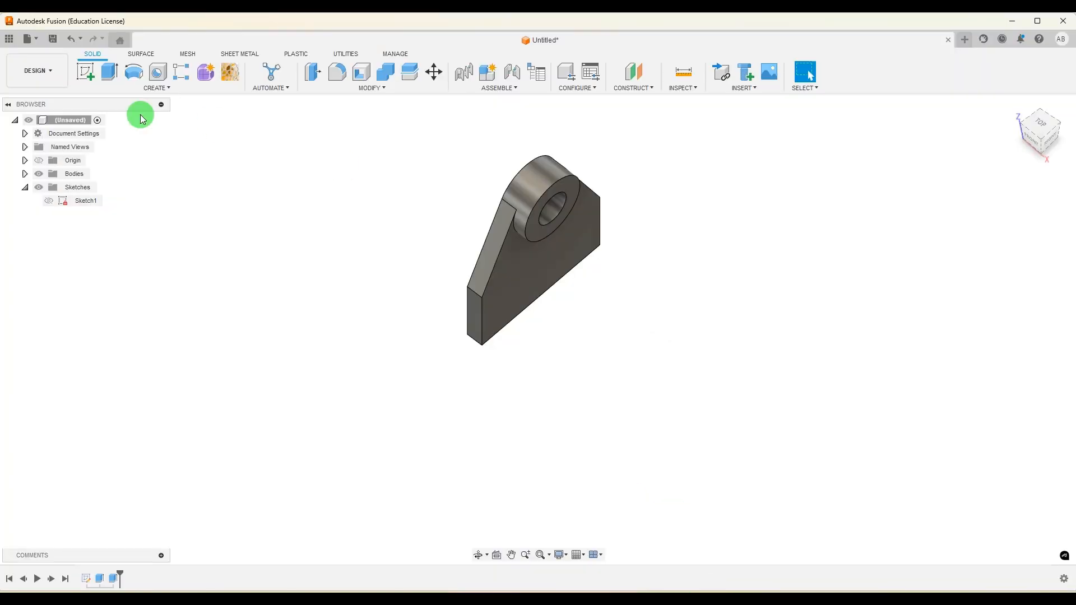
click(82, 73)
mouse_move(578, 169)
shift+middle_down()
mouse_move(684, 224)
mouse_move(692, 194)
mouse_move(549, 143)
shift+middle_up()
click(549, 145)
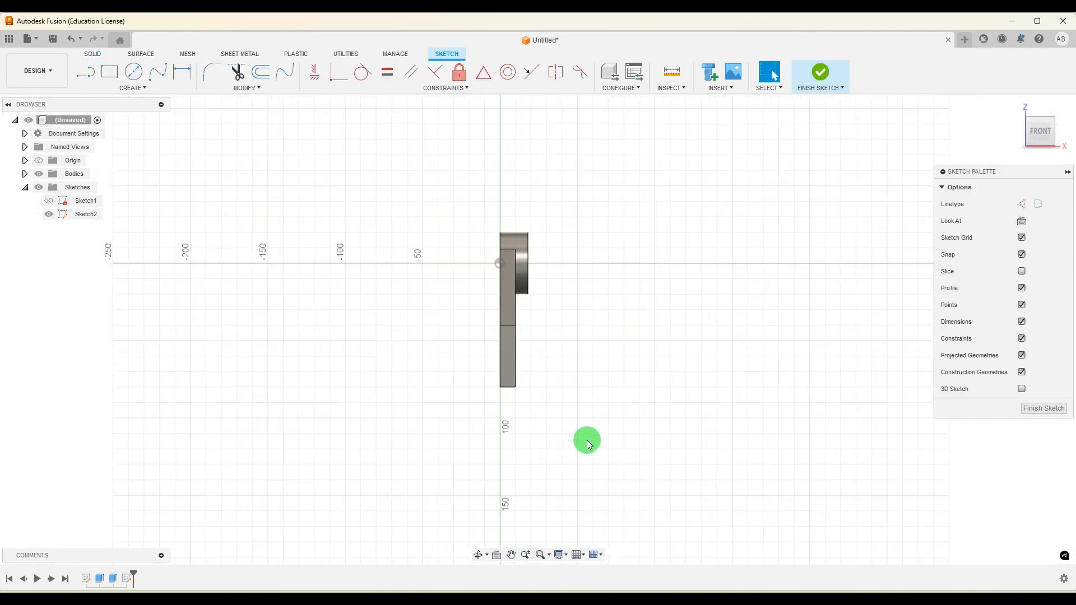
Step: Sketch two concentric circles in front of the plate, the inner about 22 mm in diameter, and check their diameters in 114.jpg
click(138, 75)
click(576, 320)
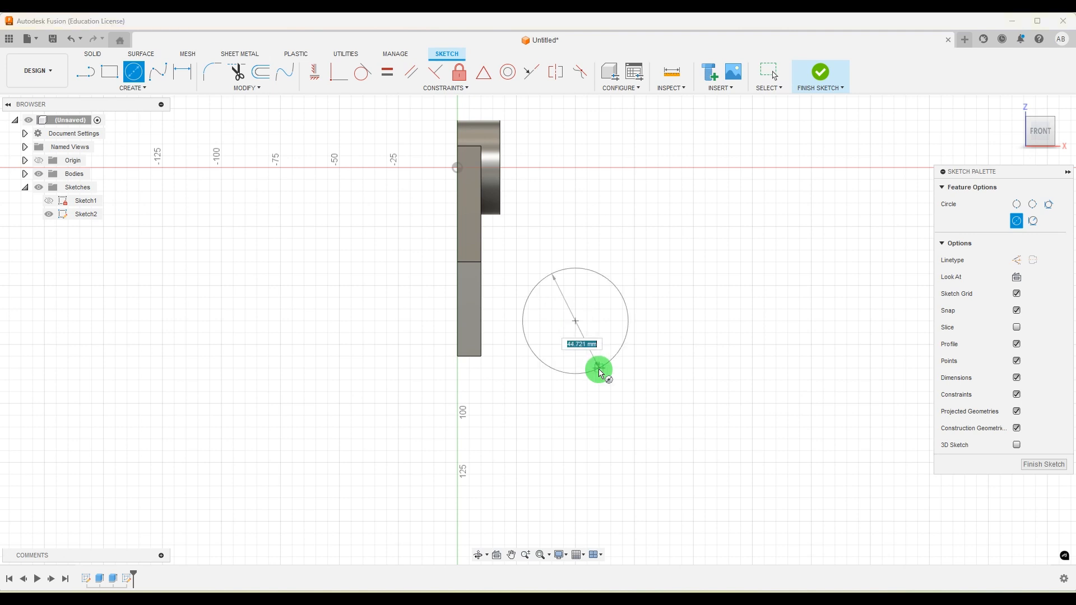
click(598, 357)
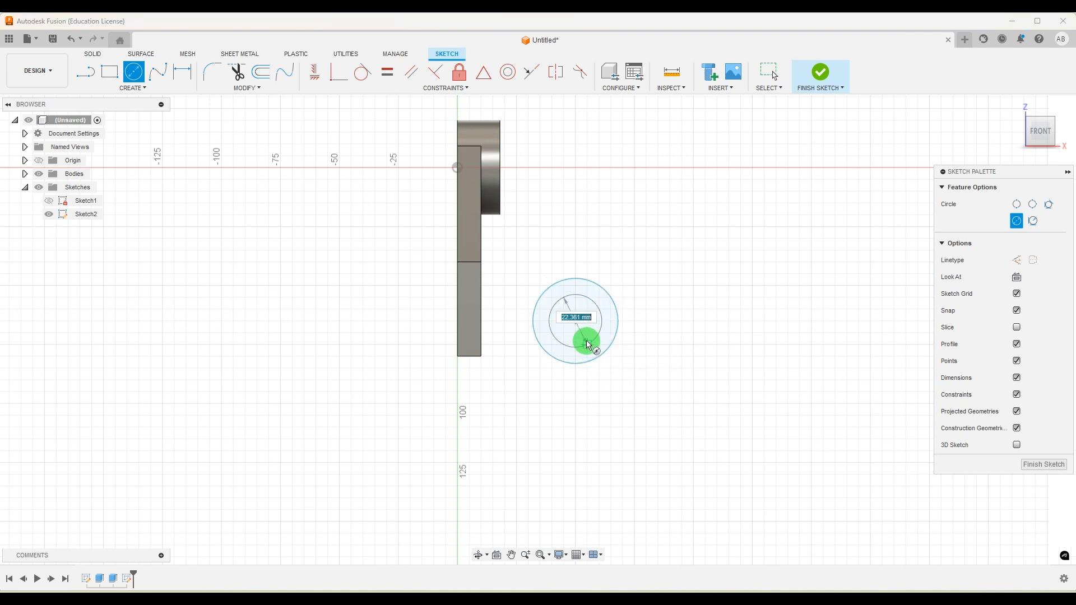
click(747, 592)
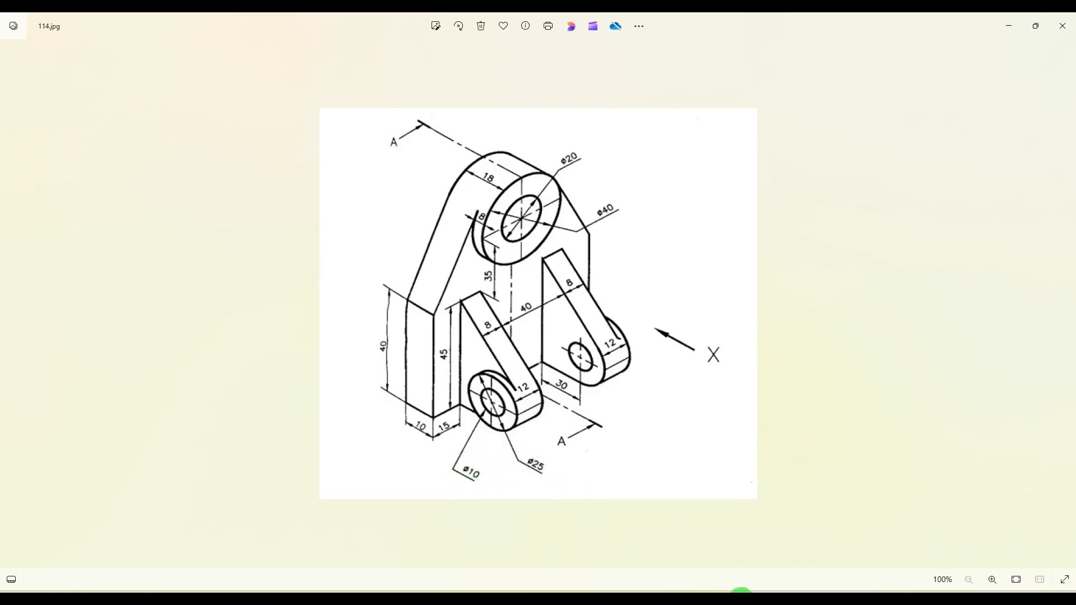
click(743, 597)
Step: Dimension the outer lug circle with a diameter of 25 mm
click(184, 67)
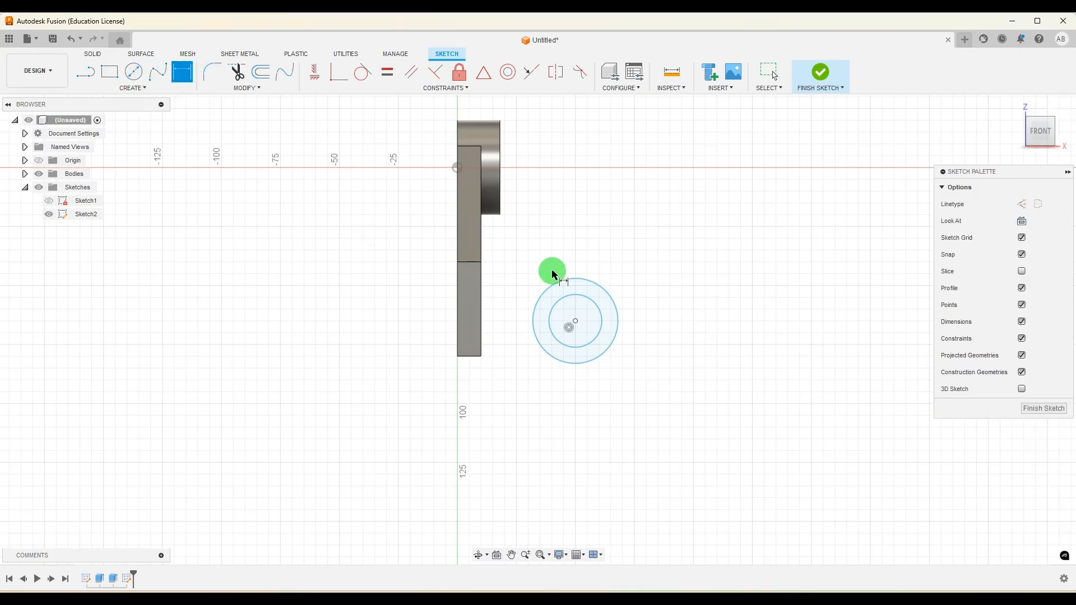
click(605, 290)
click(647, 278)
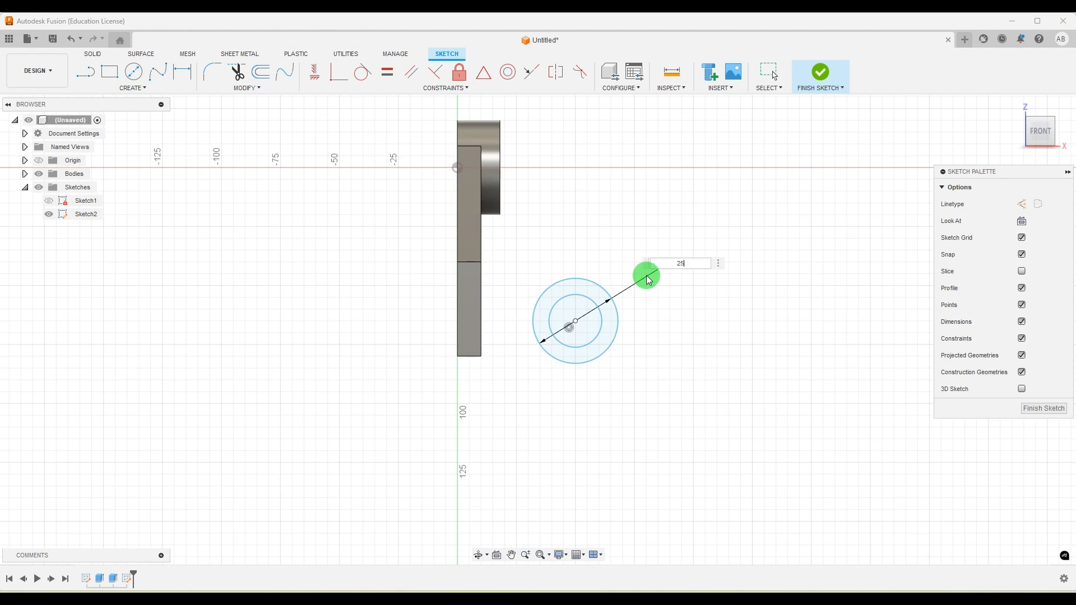
text(25)
key(Return)
scroll(601, 332, up, 2)
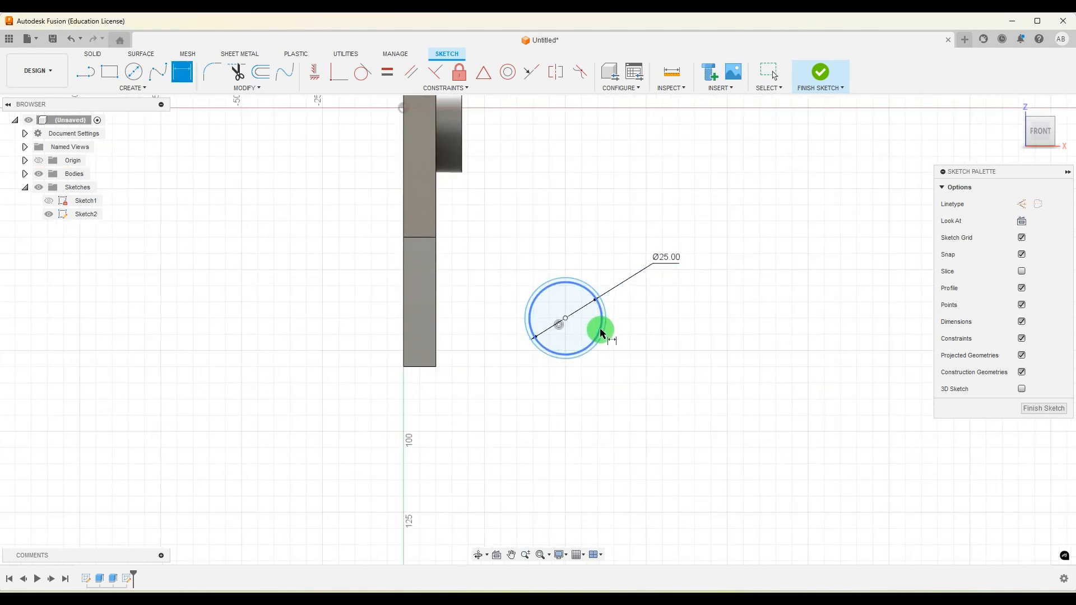
click(600, 329)
key(Escape)
scroll(606, 302, up, 2)
scroll(607, 306, up, 4)
scroll(602, 303, down, 3)
click(134, 71)
key(Escape)
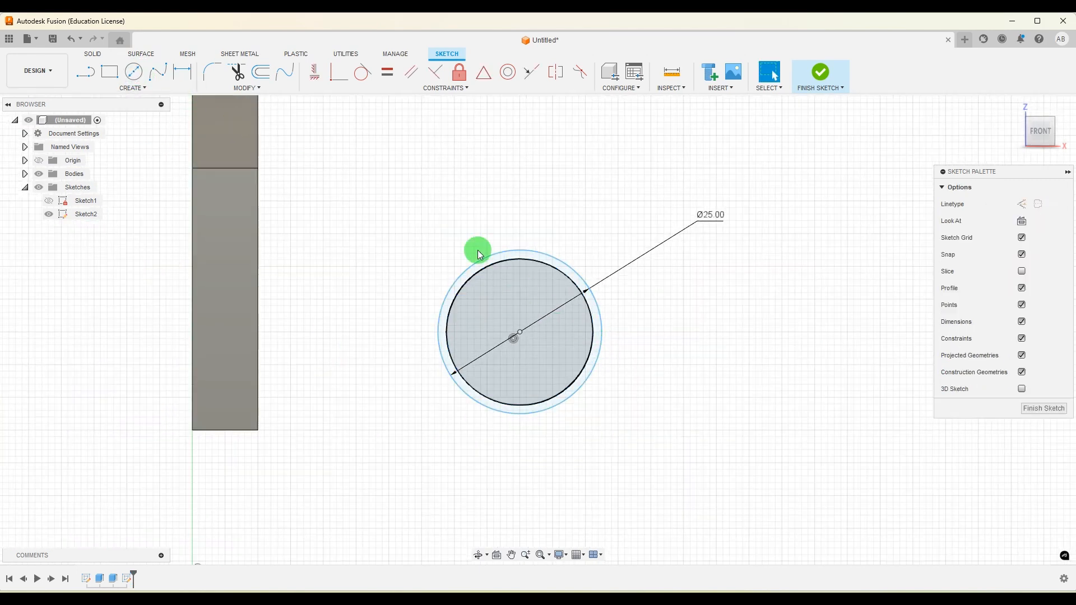
Step: Dimension the inner lug circle with a diameter of 10 mm
click(182, 71)
click(585, 370)
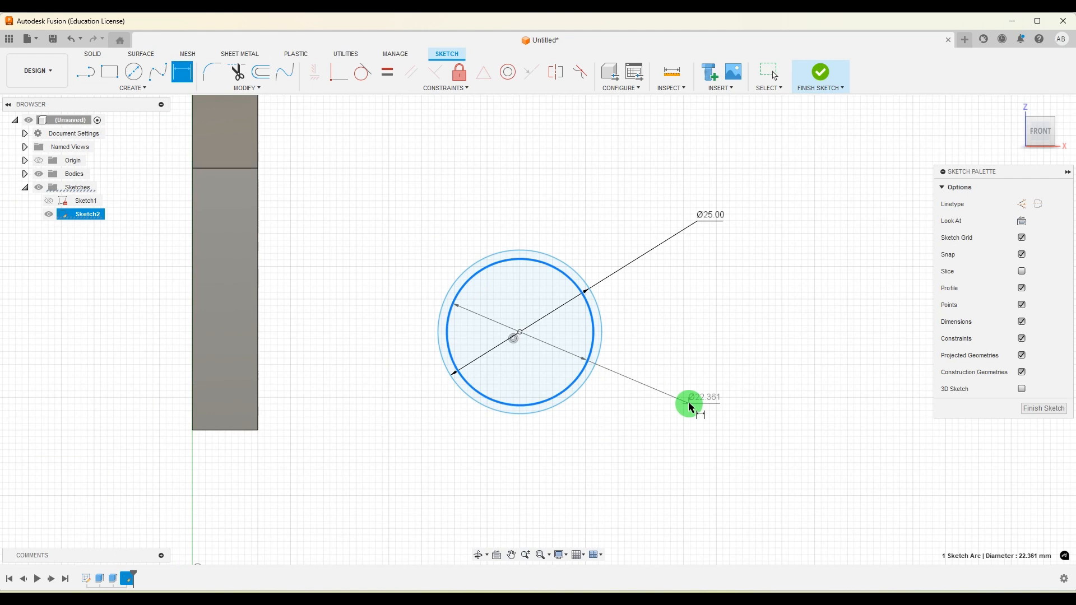
click(684, 408)
text(10)
key(Return)
scroll(717, 342, down, 5)
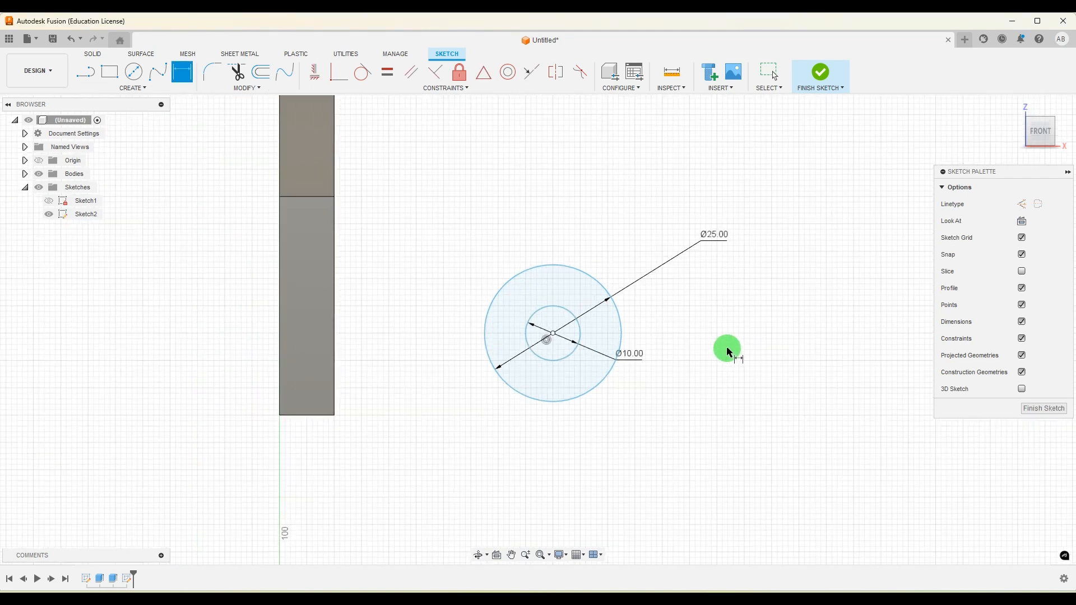
key(Escape)
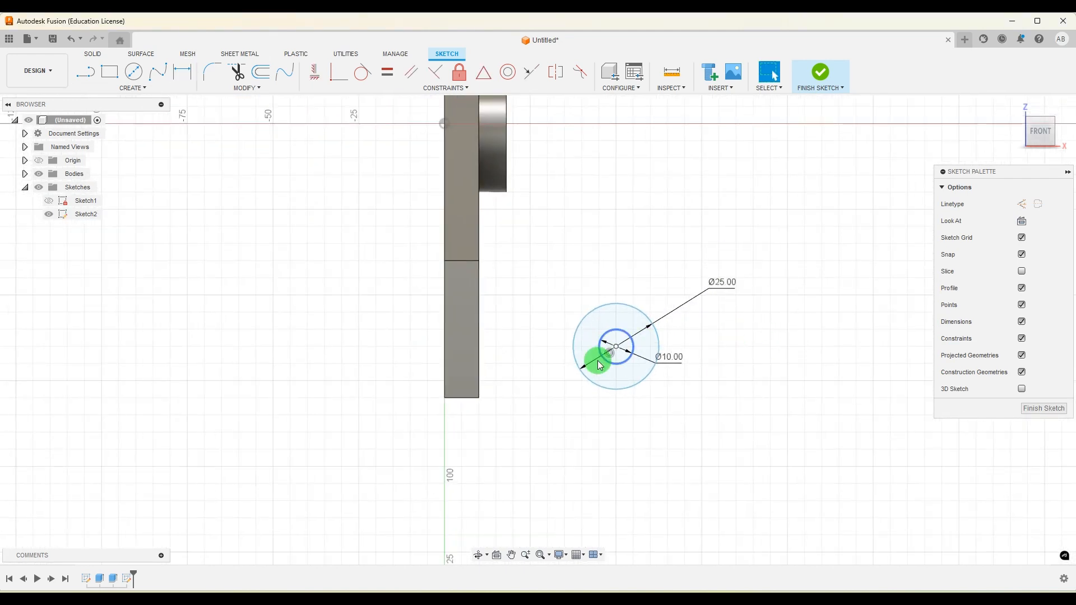
Step: Check the lug offset in the drawing 114.jpg and dimension the circles' centre 30 mm horizontally from the plate's front face
scroll(609, 356, up, 2)
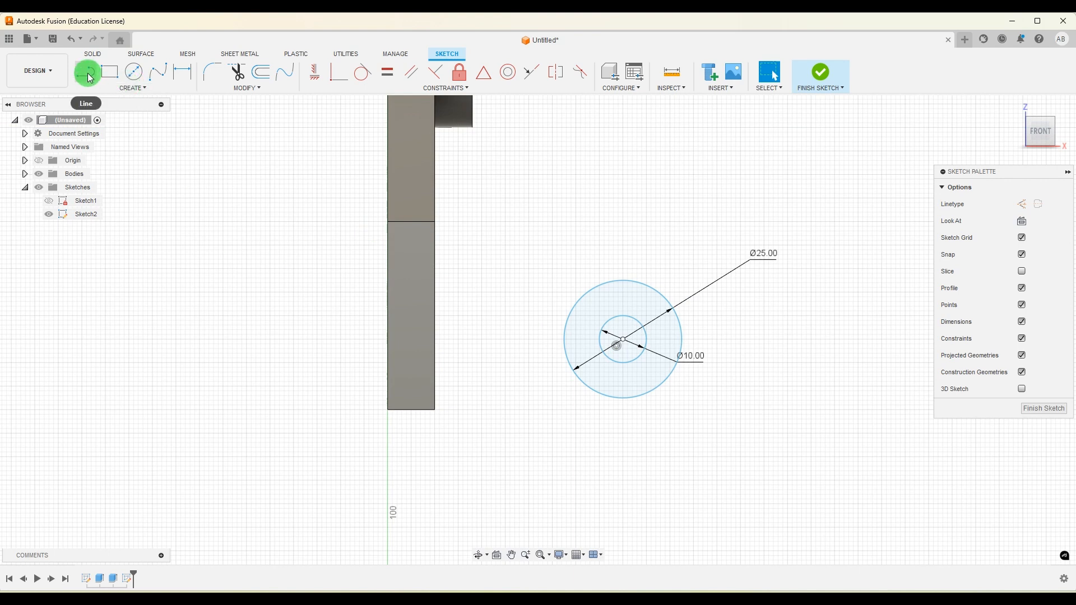
click(182, 72)
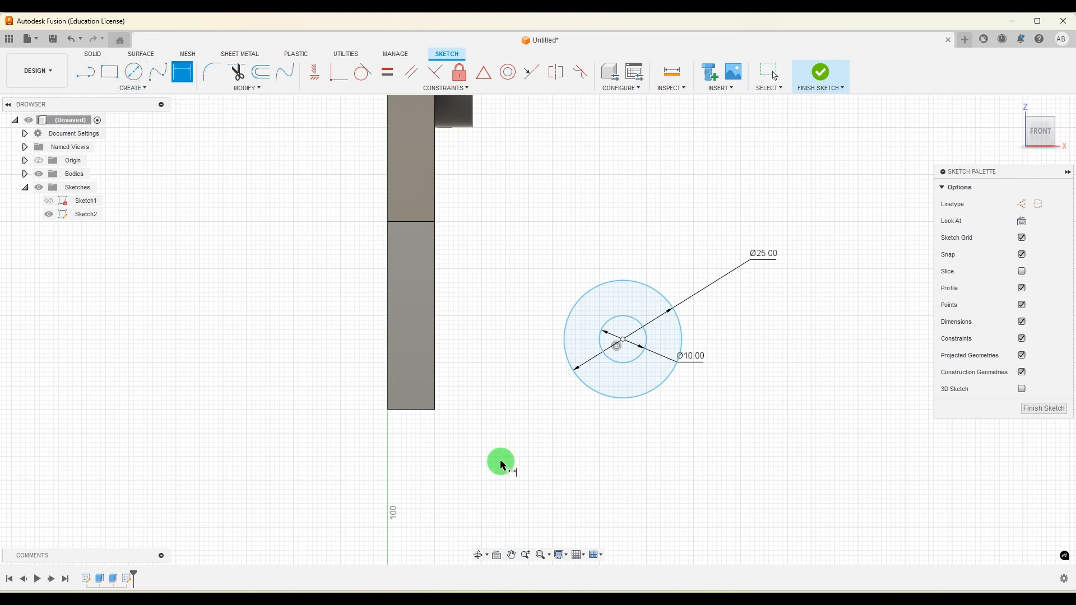
scroll(464, 409, down, 1)
click(747, 597)
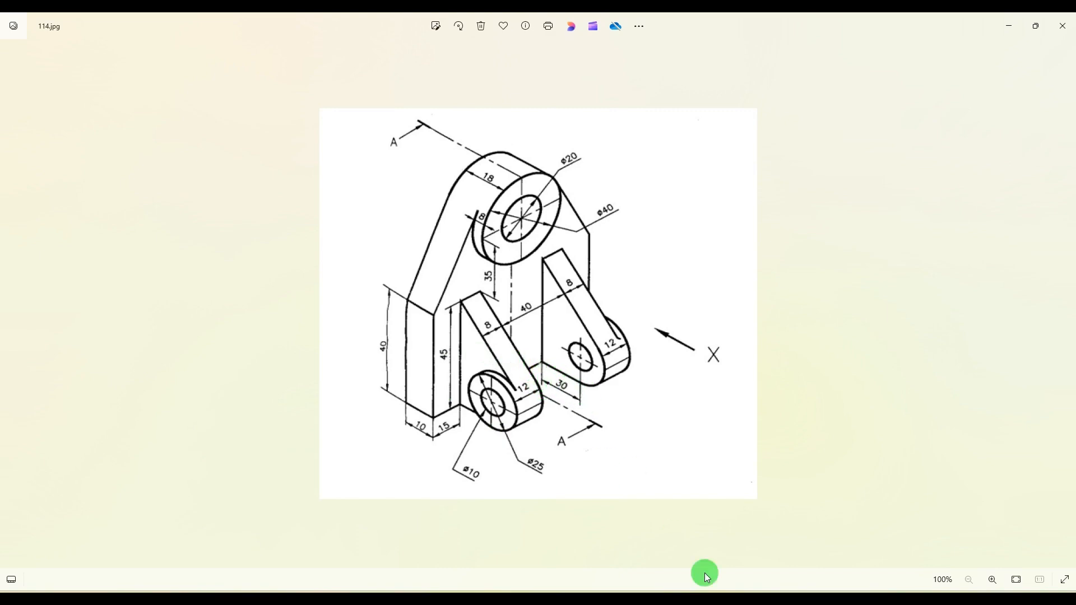
key(alt+Tab)
click(436, 381)
click(601, 358)
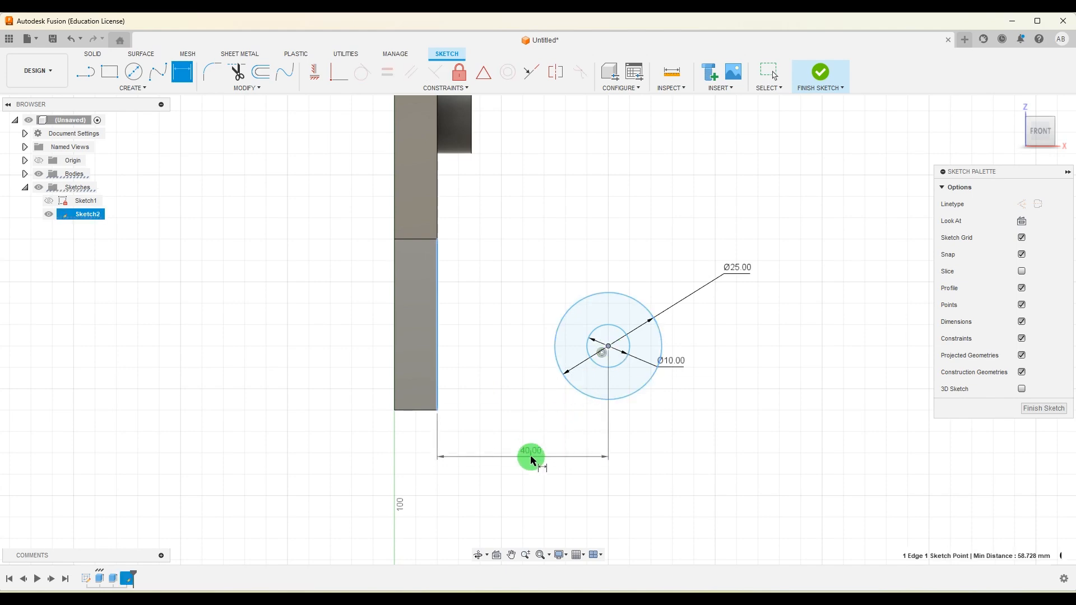
click(529, 456)
text(30)
key(Return)
key(Escape)
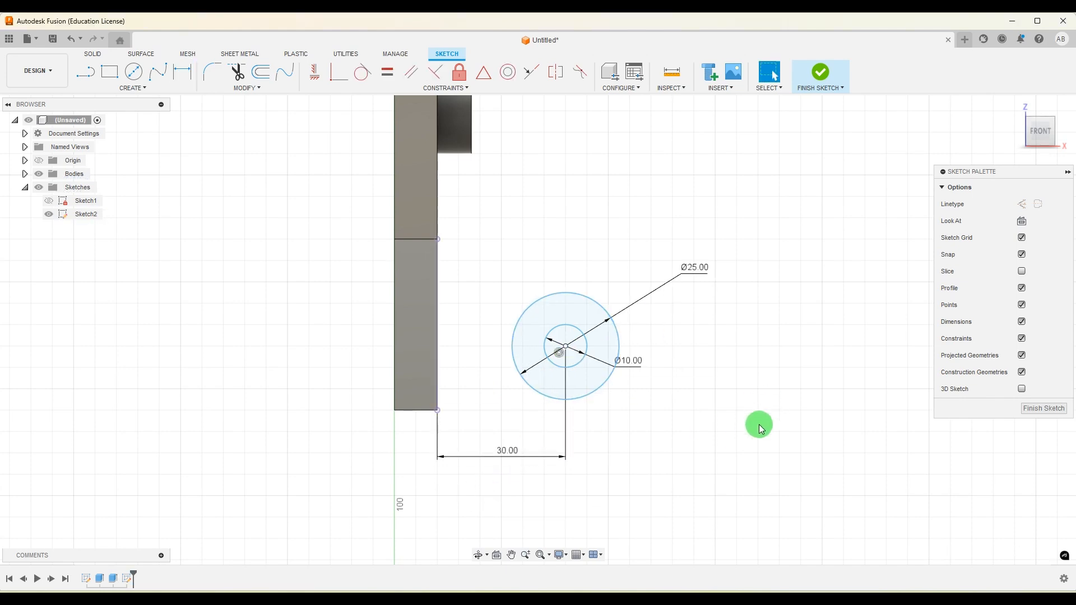
Step: Dimension the circles' centre 12.5 mm above the plate's bottom edge
scroll(387, 448, up, 3)
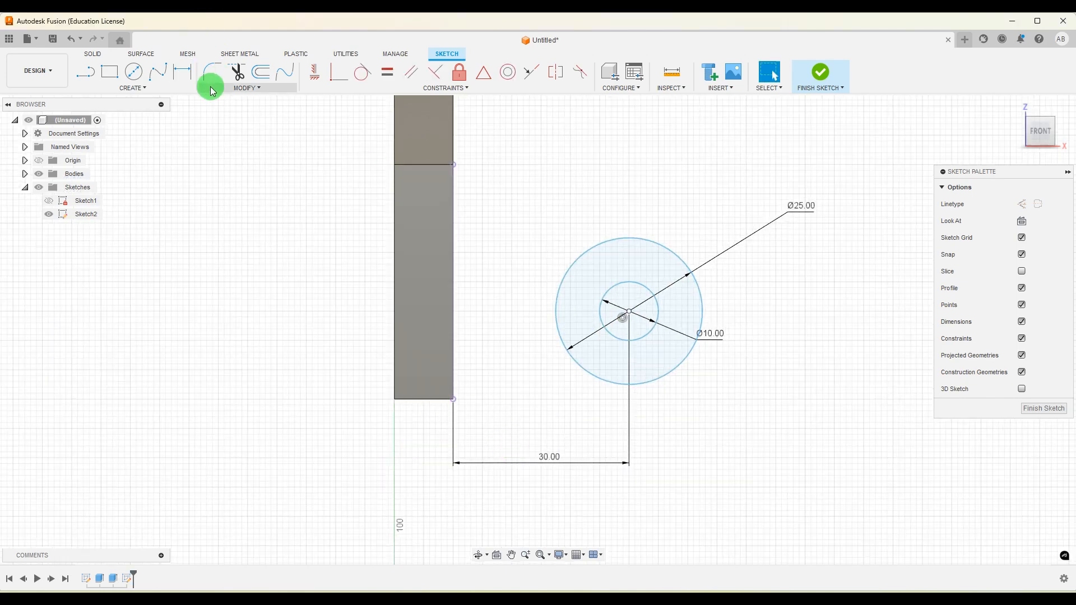
click(182, 71)
click(428, 400)
click(629, 314)
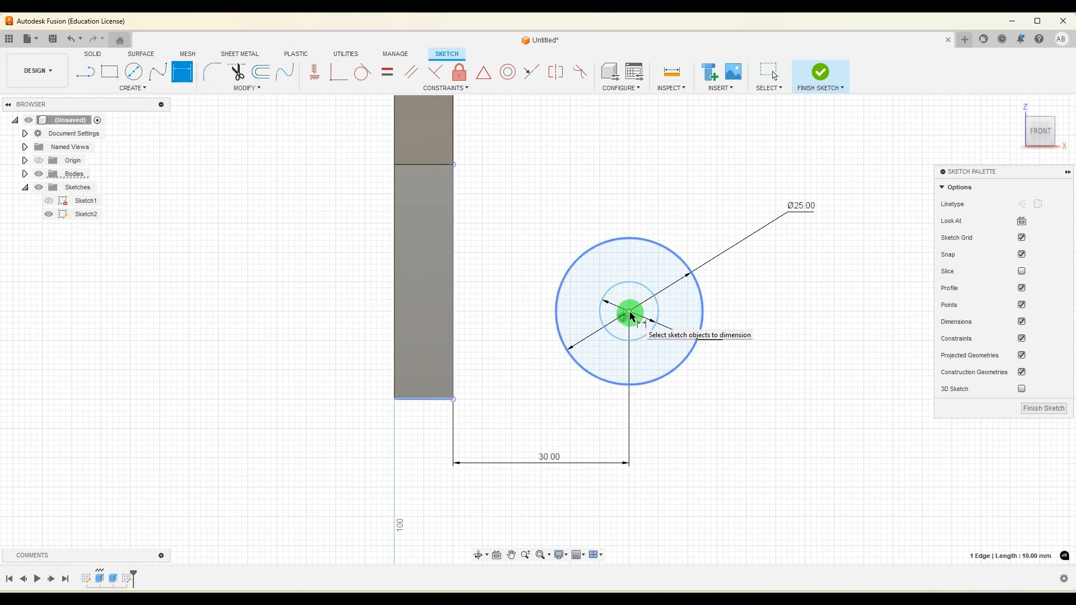
click(785, 350)
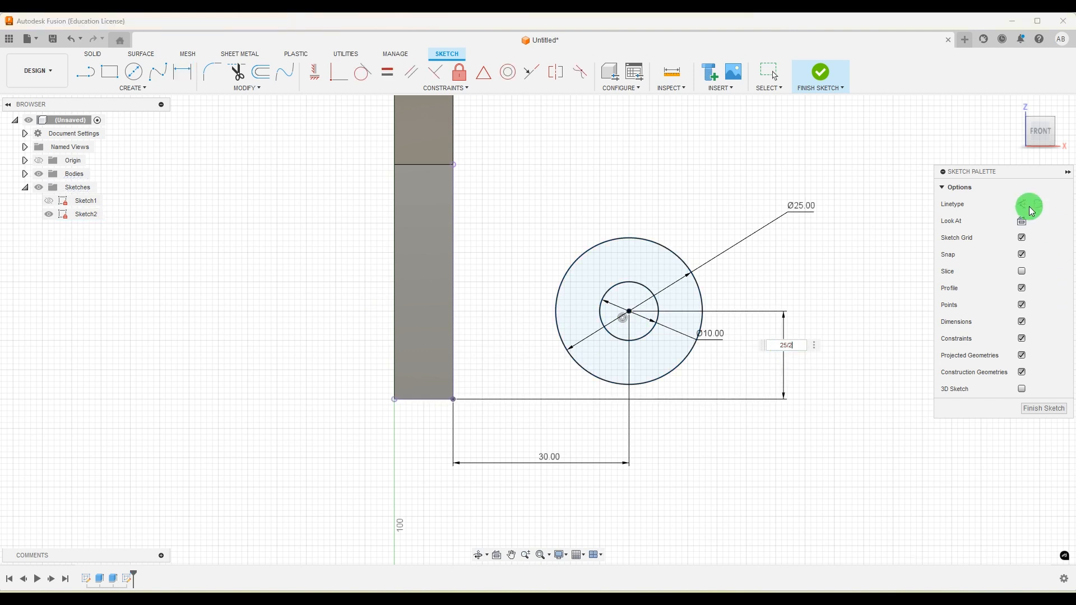
key(Return)
key(Escape)
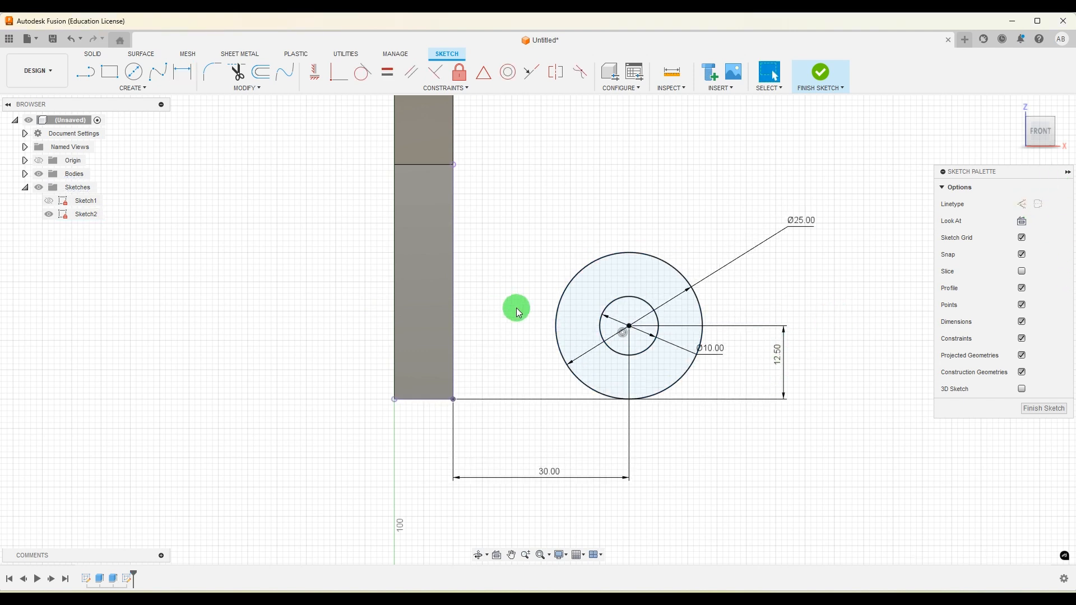
Step: Draw a horizontal line from the plate's lower front corner to the lowest point of the 25 mm circle, tangent to it
scroll(504, 303, up, 1)
click(89, 71)
scroll(445, 424, up, 2)
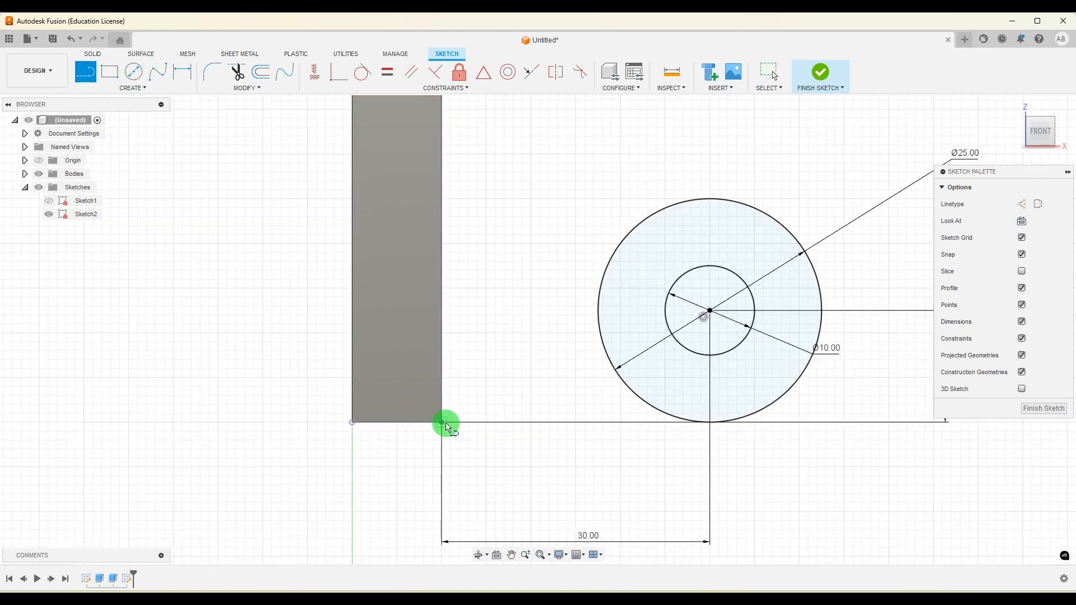
click(442, 423)
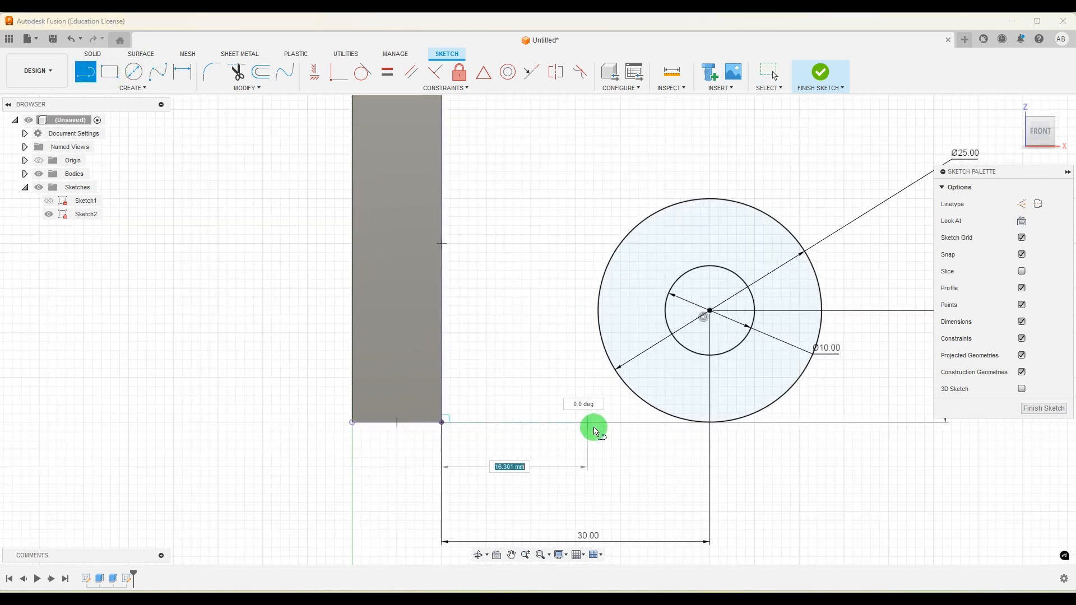
click(707, 425)
key(Escape)
scroll(831, 446, down, 4)
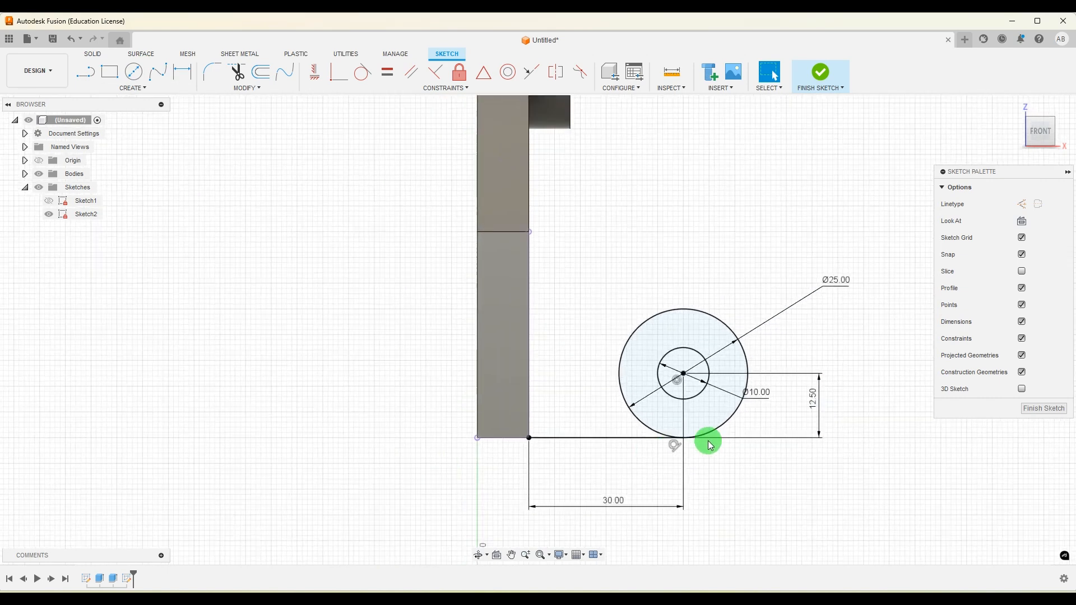
Step: Draw a slanted line from the plate's front face to the upper side of the 25 mm circle, tangent to it
click(85, 71)
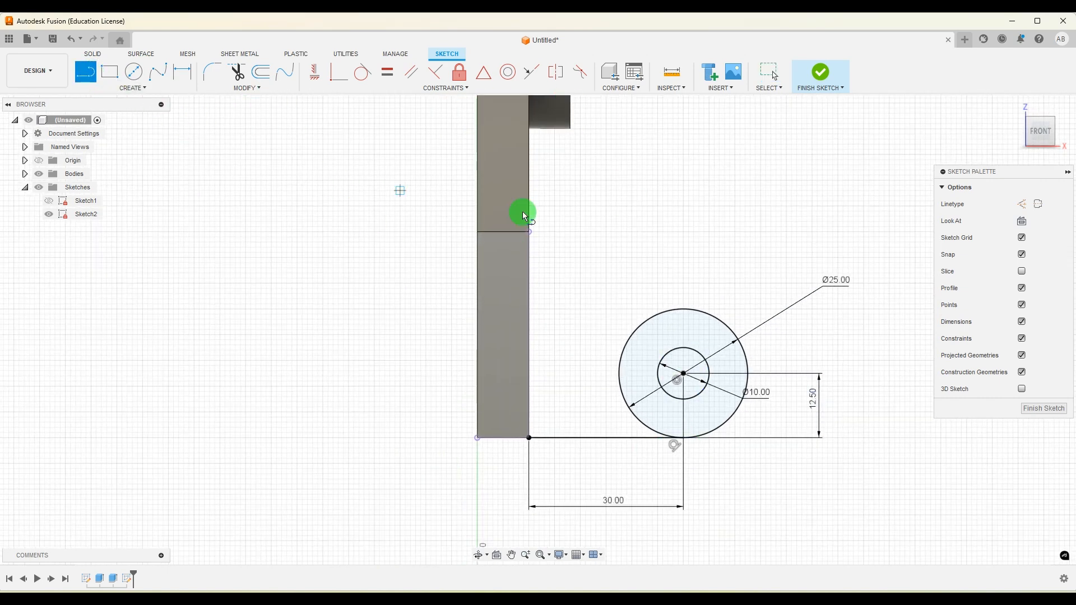
scroll(567, 241, up, 2)
click(515, 249)
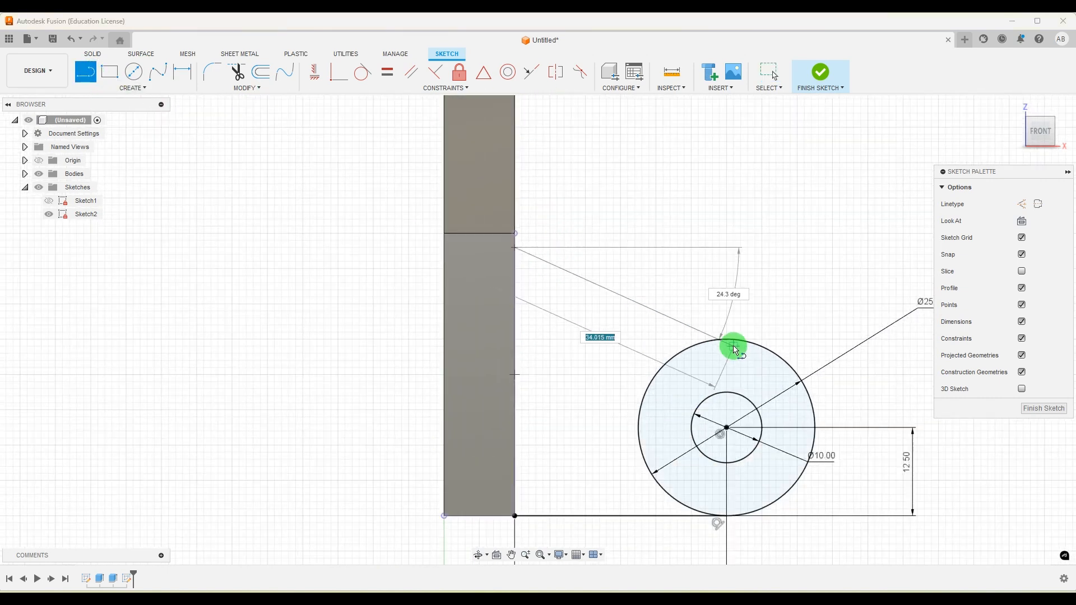
click(763, 346)
scroll(771, 328, down, 2)
Step: Check the arm in drawing 114.jpg and close its profile with a vertical line along the plate's front face up to the slanted line
click(751, 602)
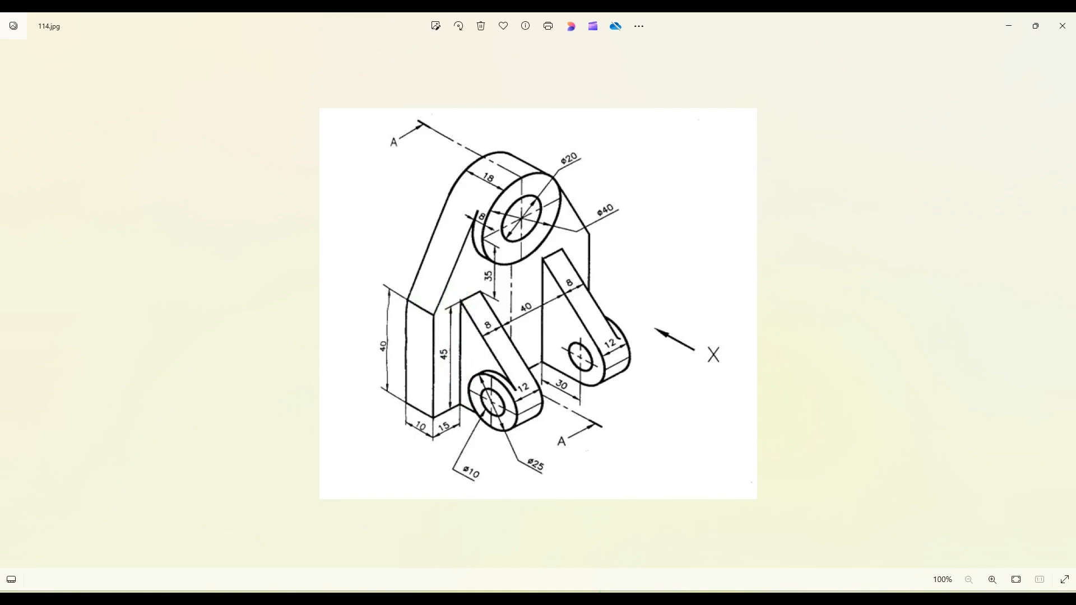
click(729, 599)
click(182, 72)
click(85, 71)
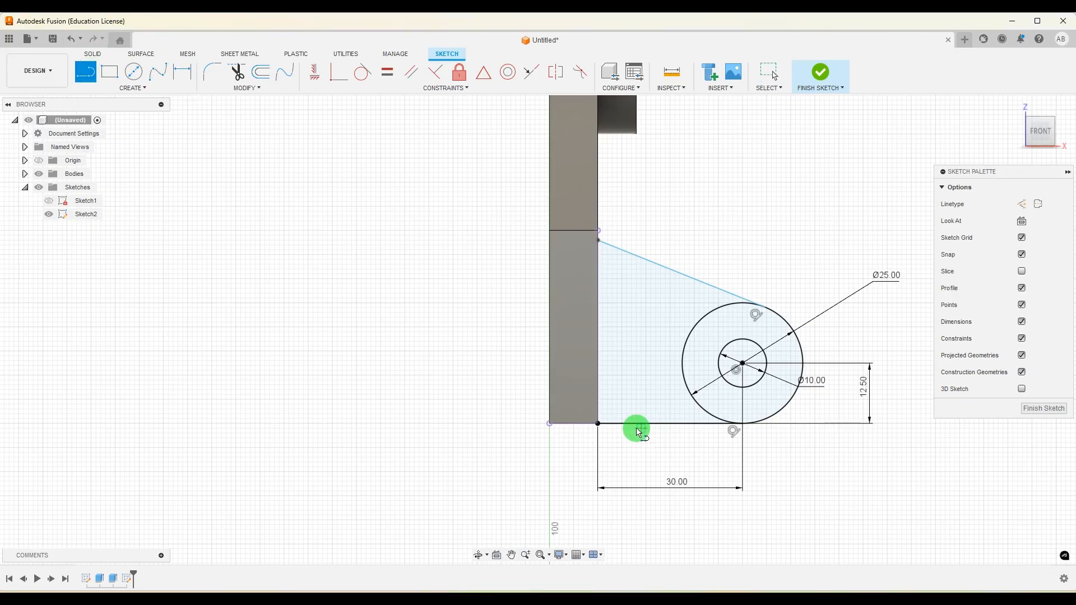
click(598, 424)
click(598, 241)
key(Escape)
Step: Dimension the slanted line's upper end 45 mm above the profile's bottom line and finish the sketch
click(182, 72)
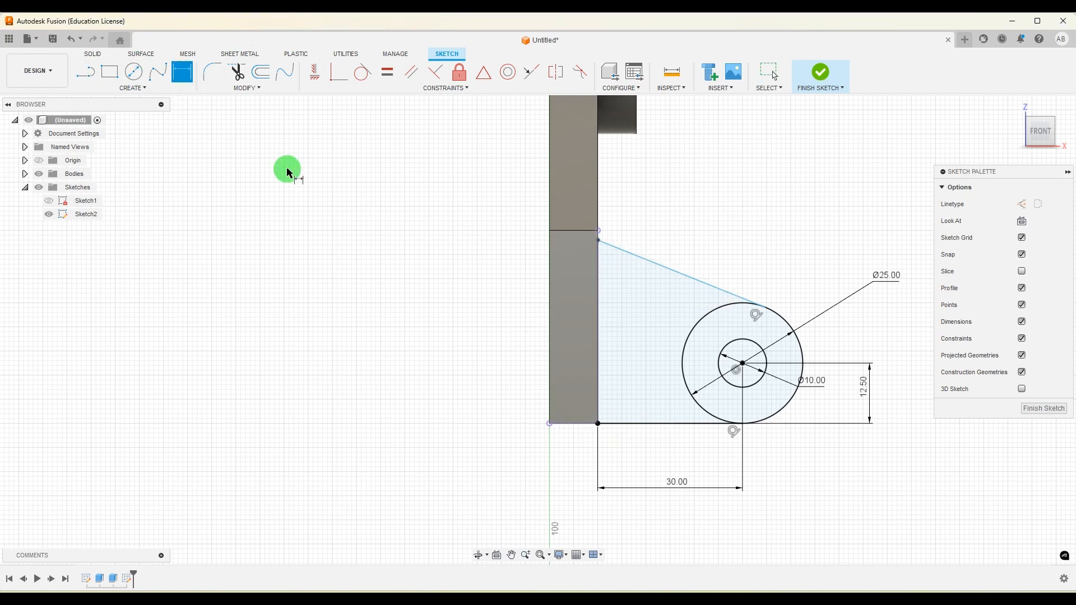
click(610, 428)
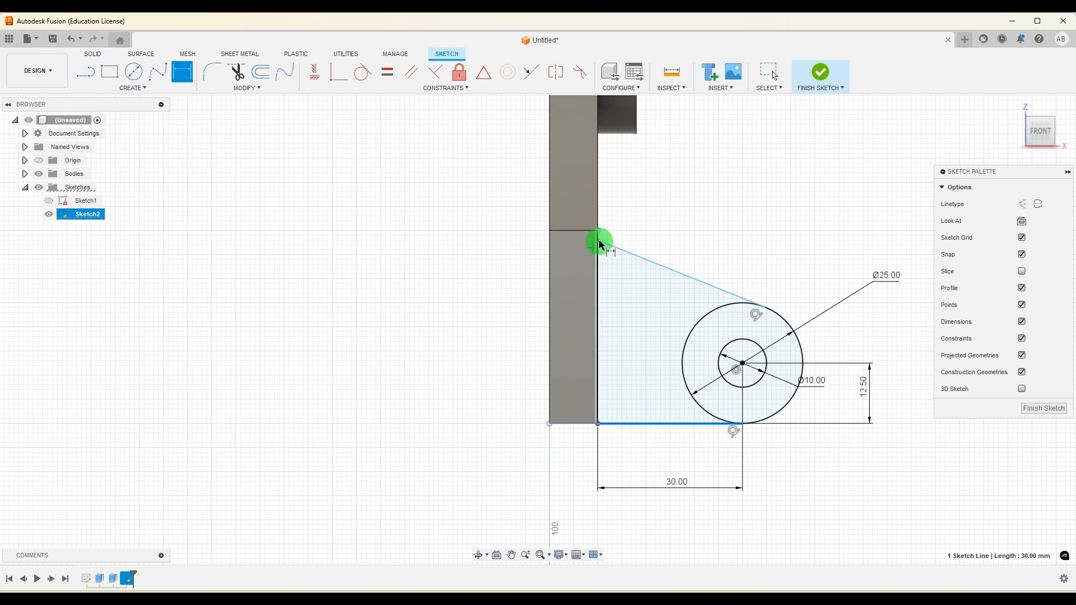
scroll(598, 259, up, 3)
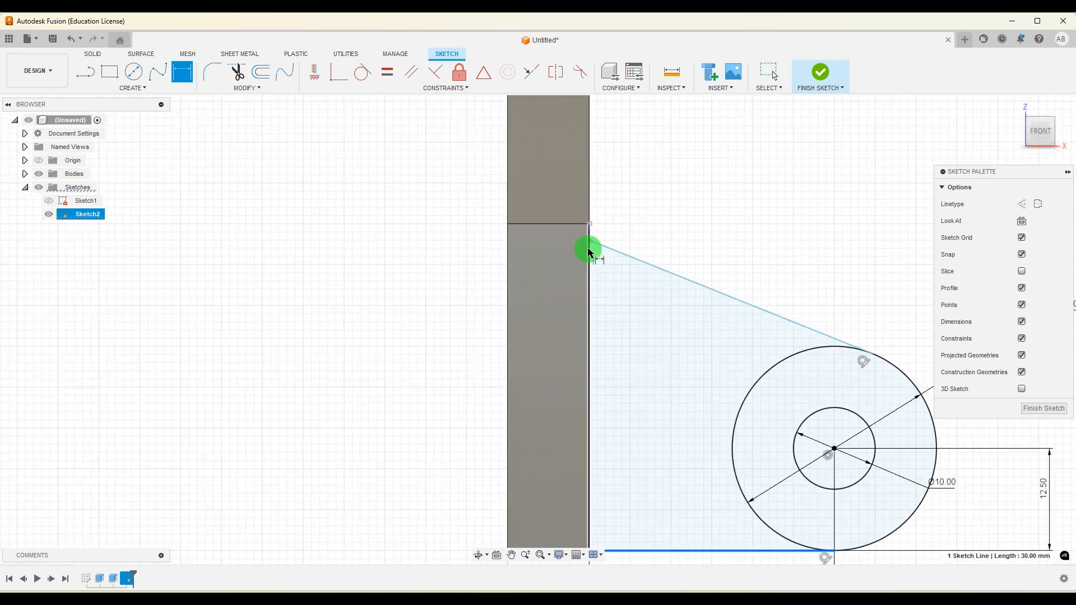
click(590, 242)
scroll(411, 381, down, 1)
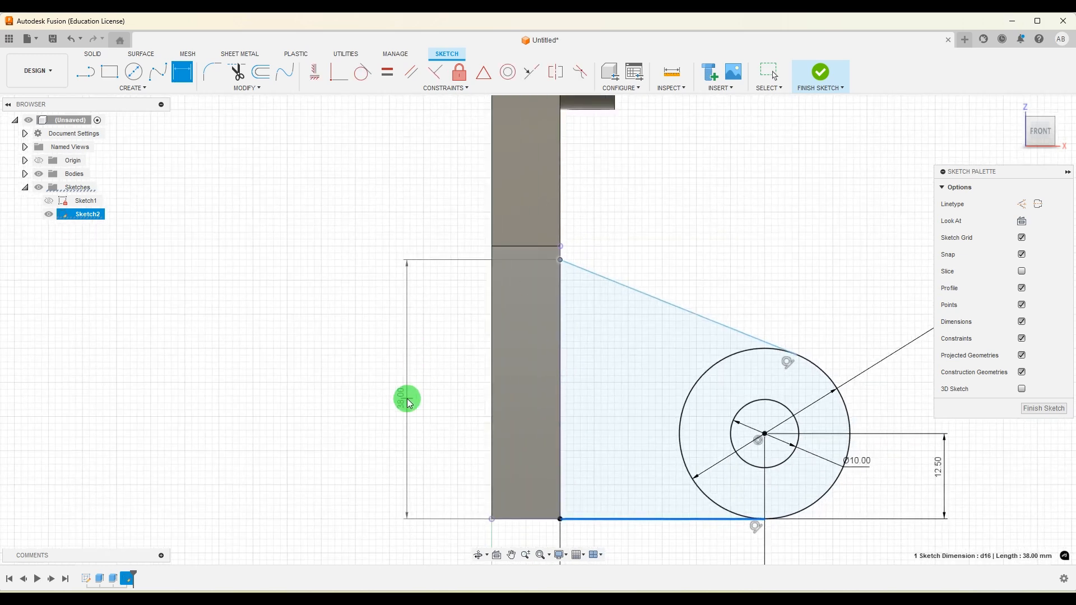
click(391, 413)
text(45)
key(Return)
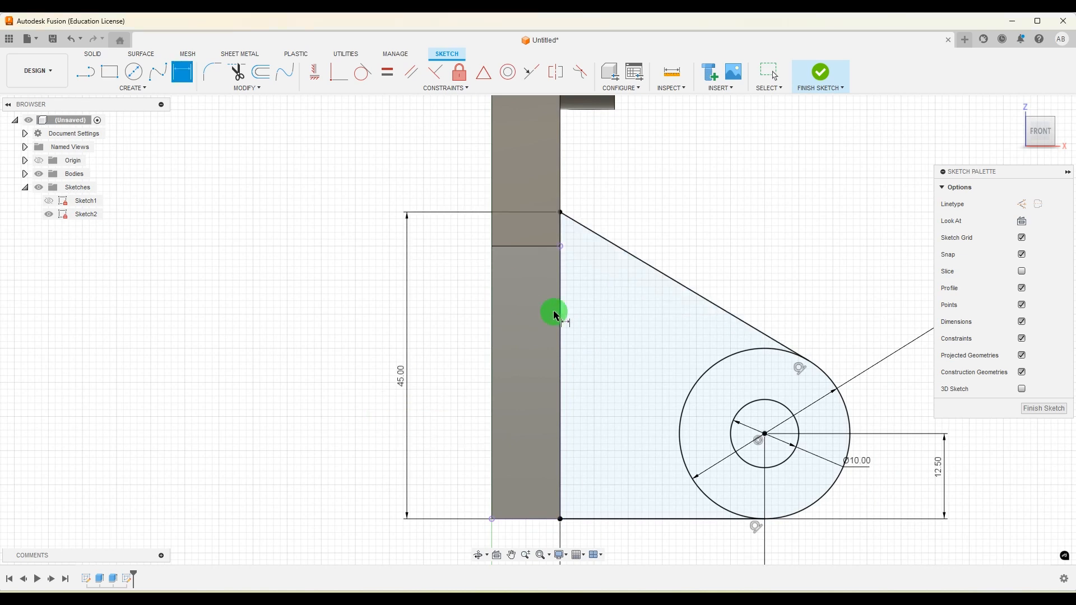
scroll(566, 275, down, 3)
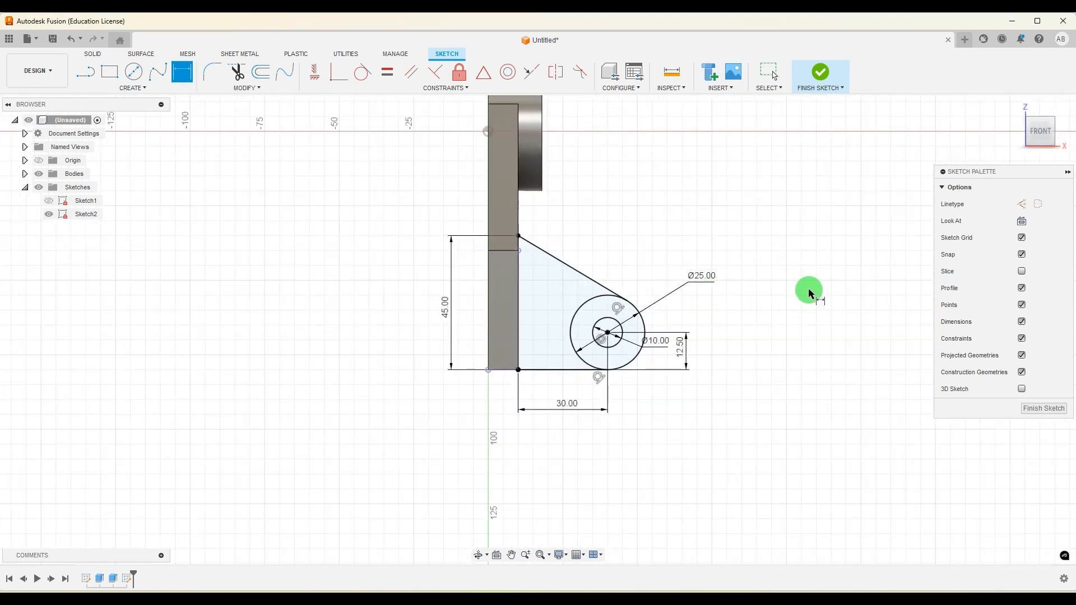
scroll(813, 289, up, 1)
scroll(831, 360, down, 1)
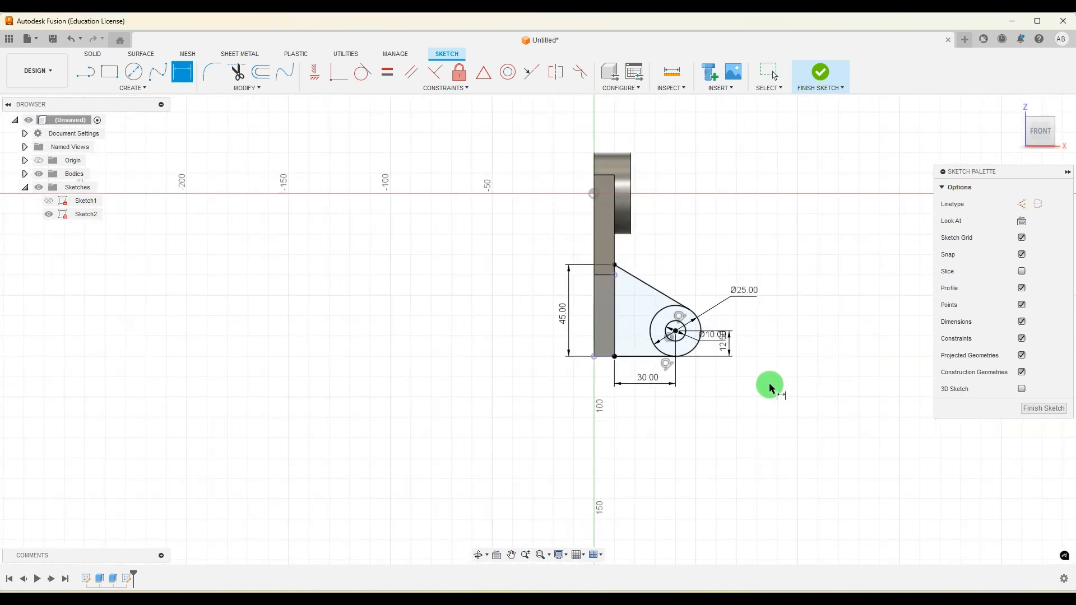
click(1049, 412)
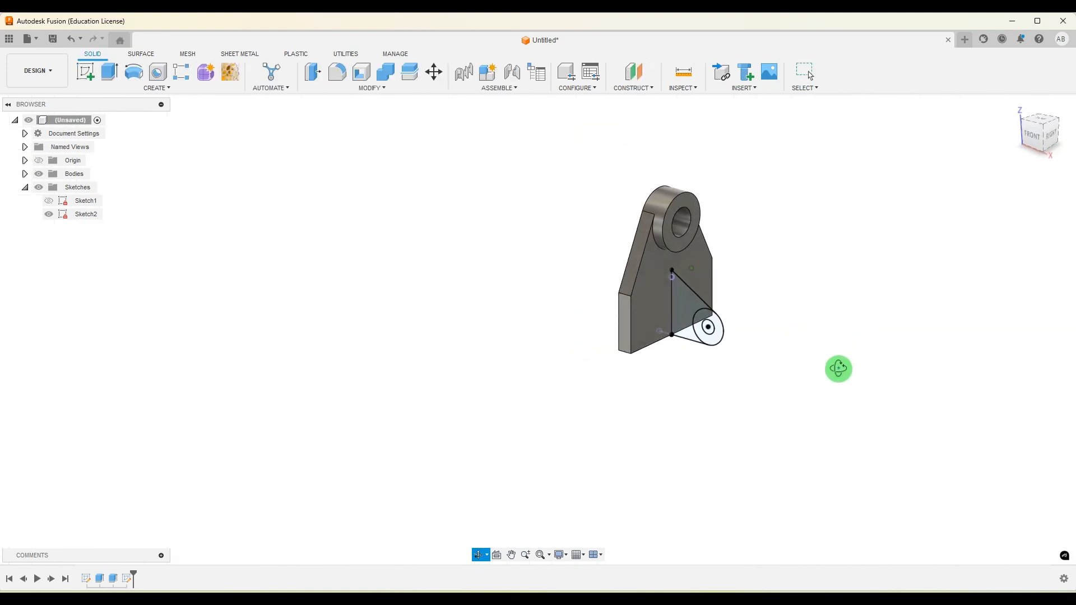
Step: Check the arm widths in drawing 114.jpg and extrude the arm profile symmetrically to a total of 8+40+8 mm, joined to the plate
key(alt+Tab)
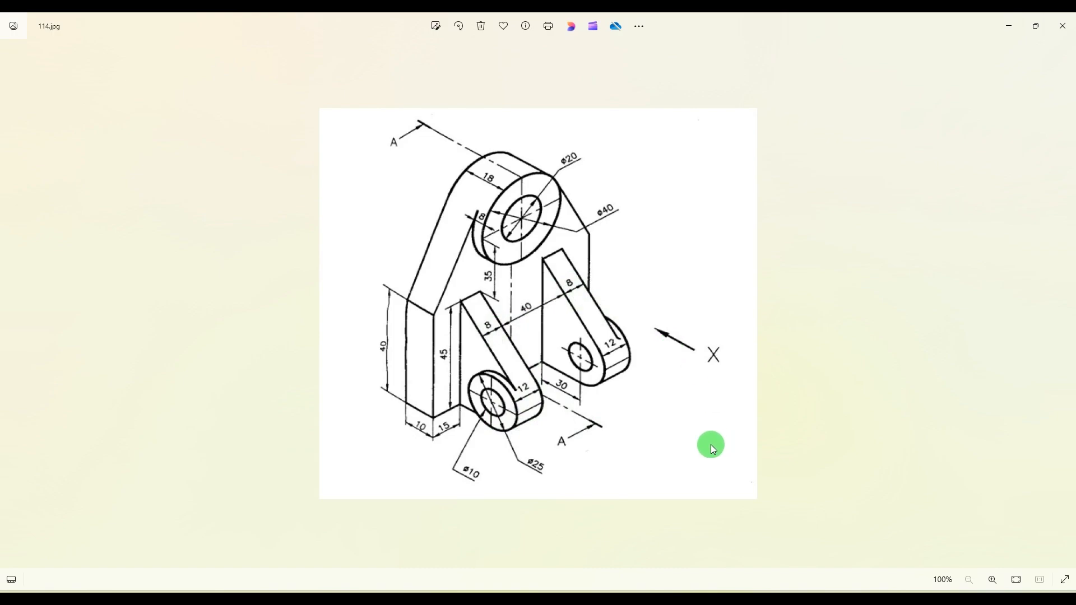
mouse_move(712, 588)
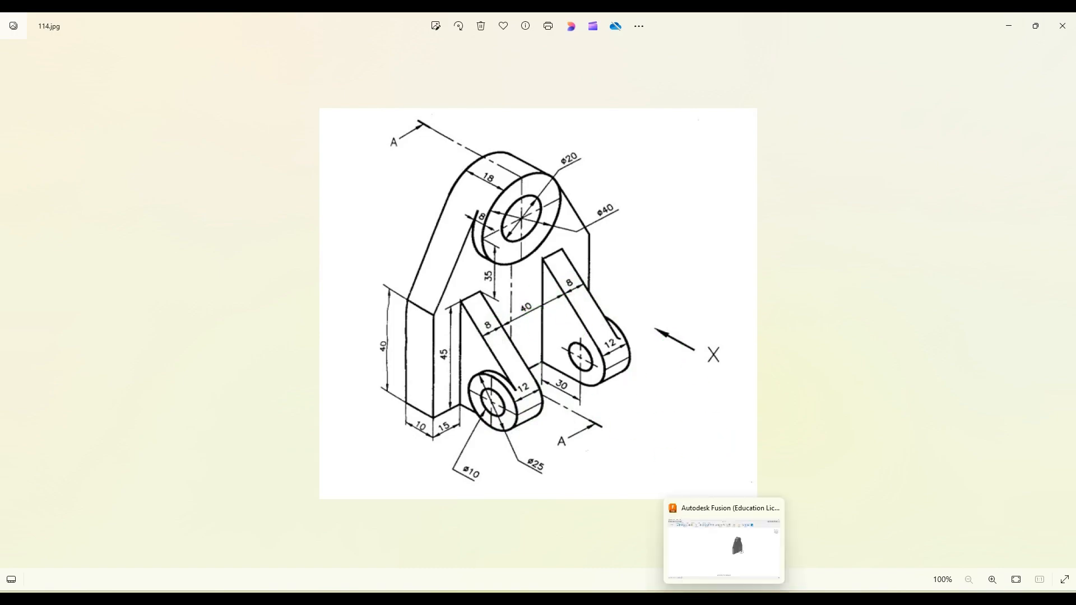
click(727, 543)
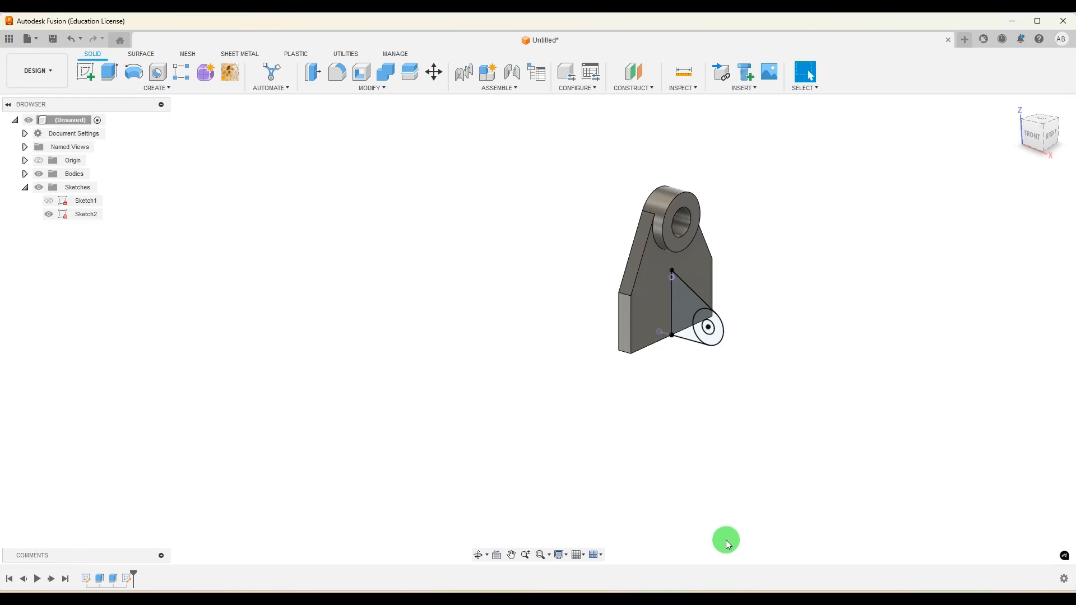
click(109, 71)
scroll(622, 387, up, 2)
click(712, 260)
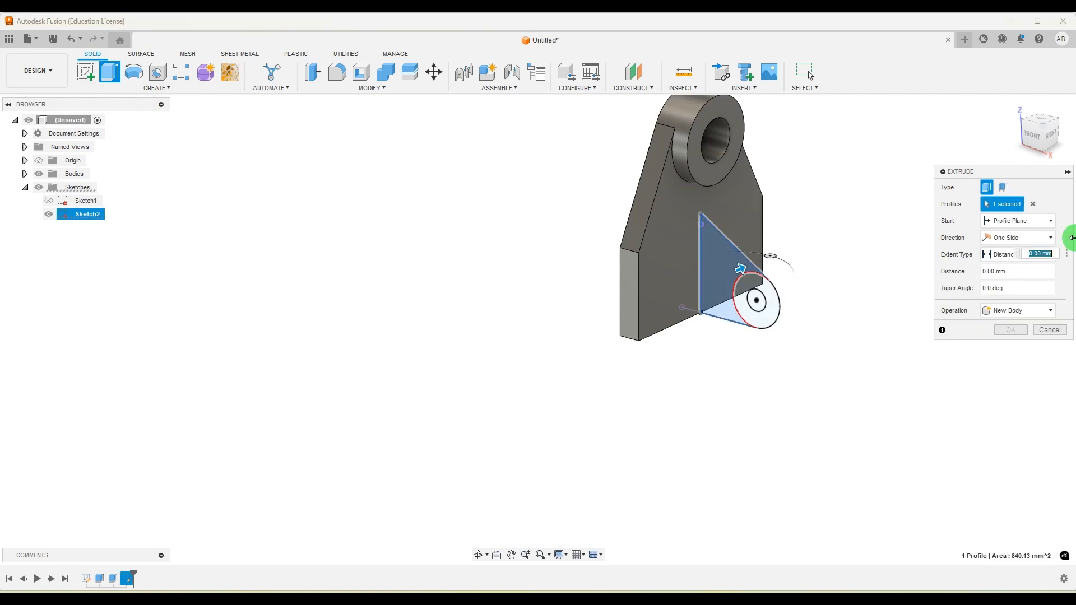
click(1017, 238)
click(1008, 275)
click(1017, 288)
drag(1017, 288, 909, 286)
text(8+40+8)
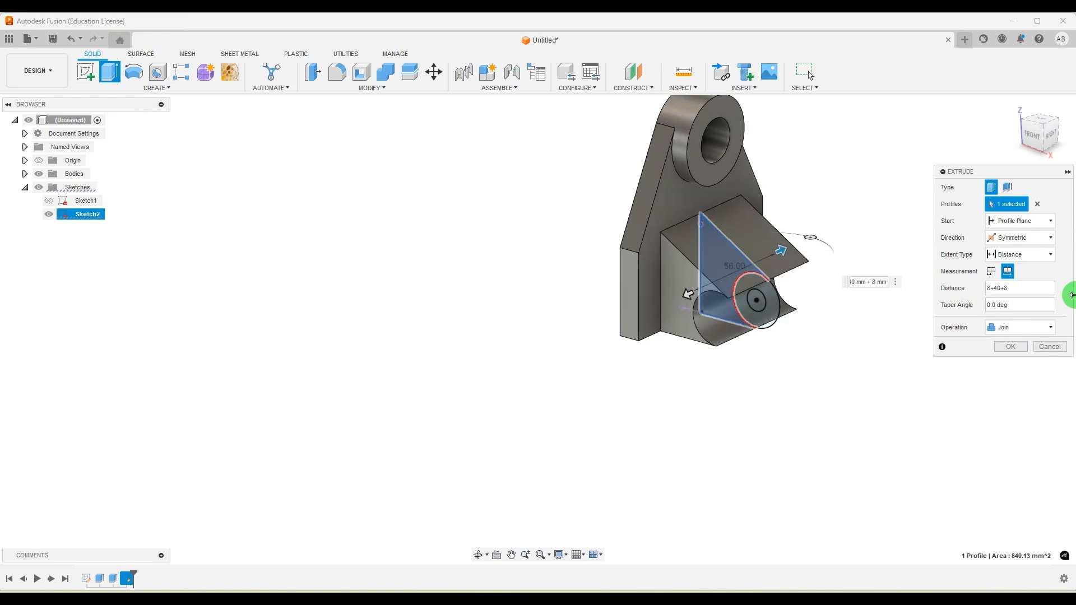
click(1010, 346)
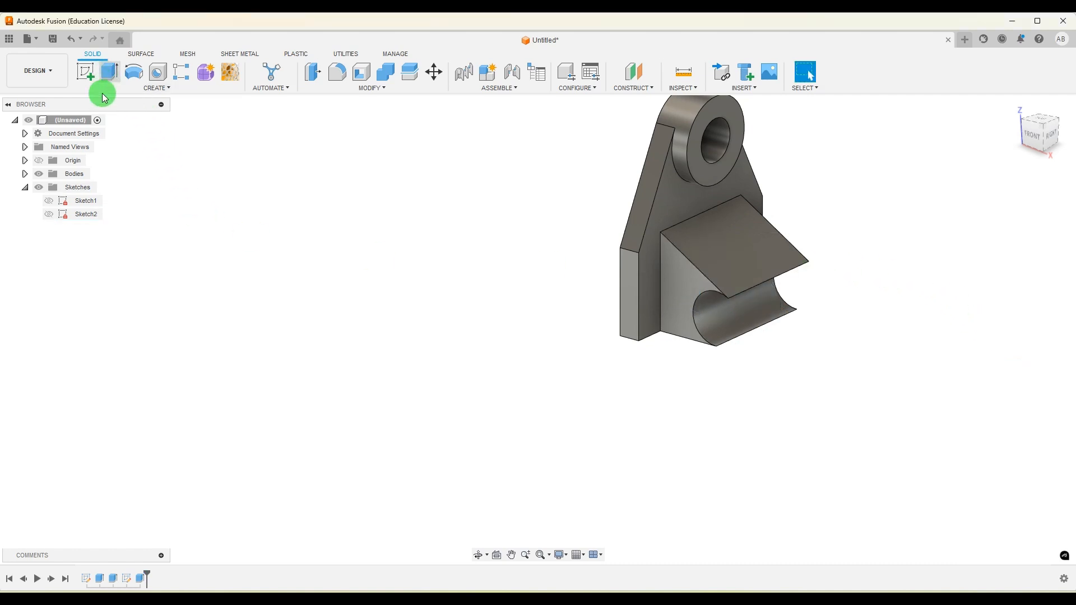
Step: Show Sketch2 and extrude the ring between the 25 mm and 10 mm circles symmetrically to a total of 12+40+12 mm, joined to the body
click(50, 215)
scroll(671, 320, up, 2)
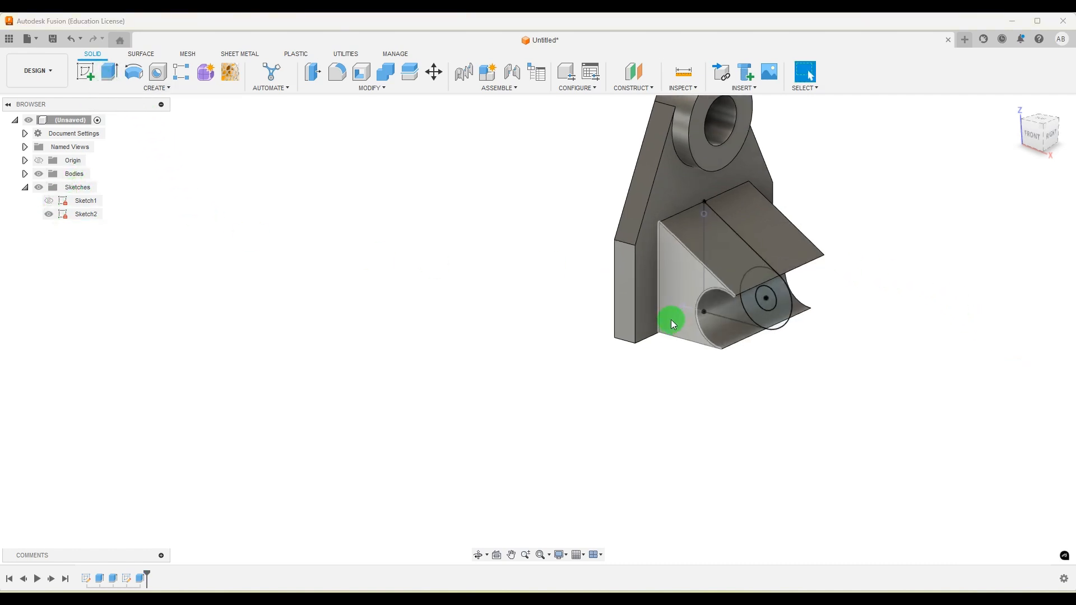
click(772, 321)
click(109, 72)
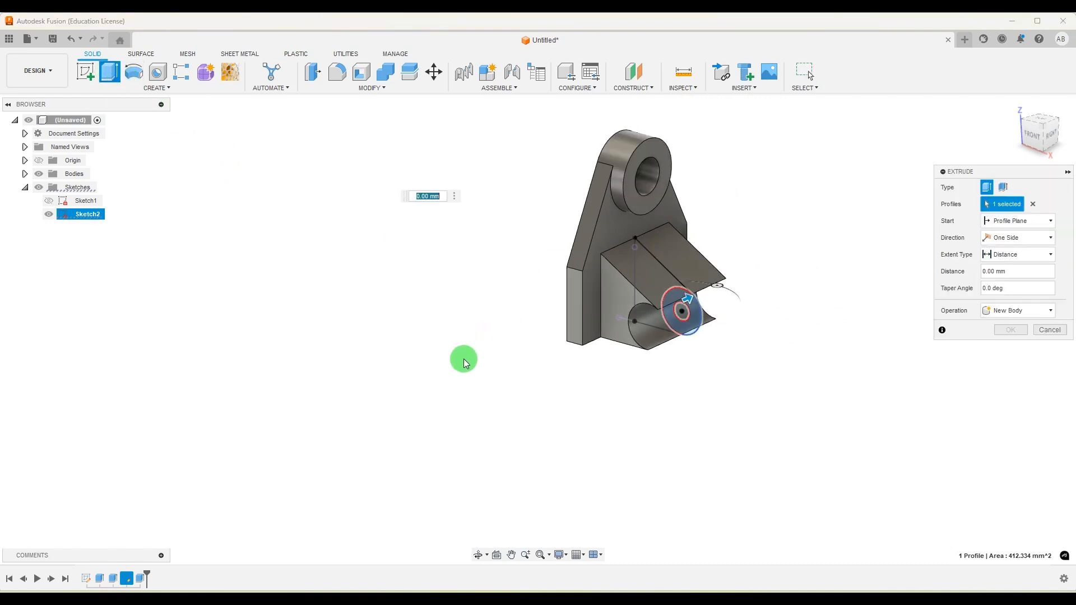
click(1043, 238)
click(1012, 276)
click(1008, 273)
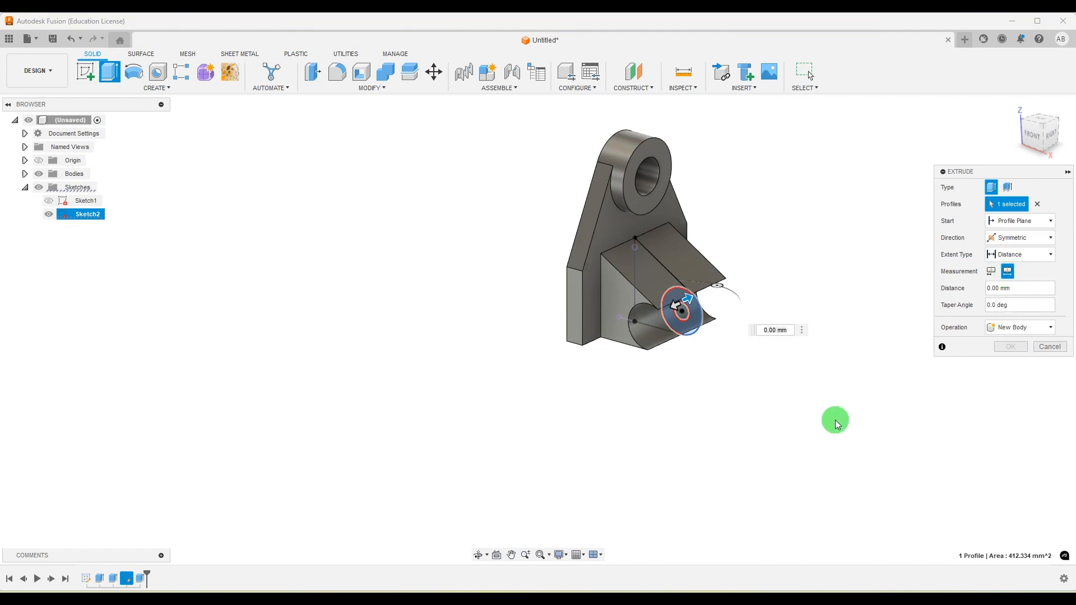
click(748, 591)
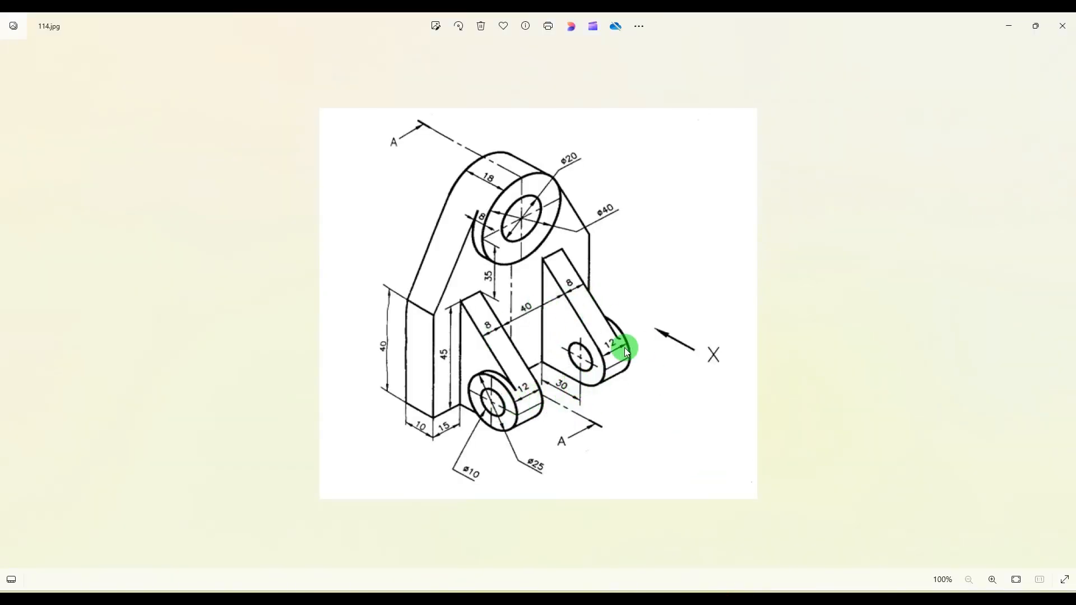
click(725, 588)
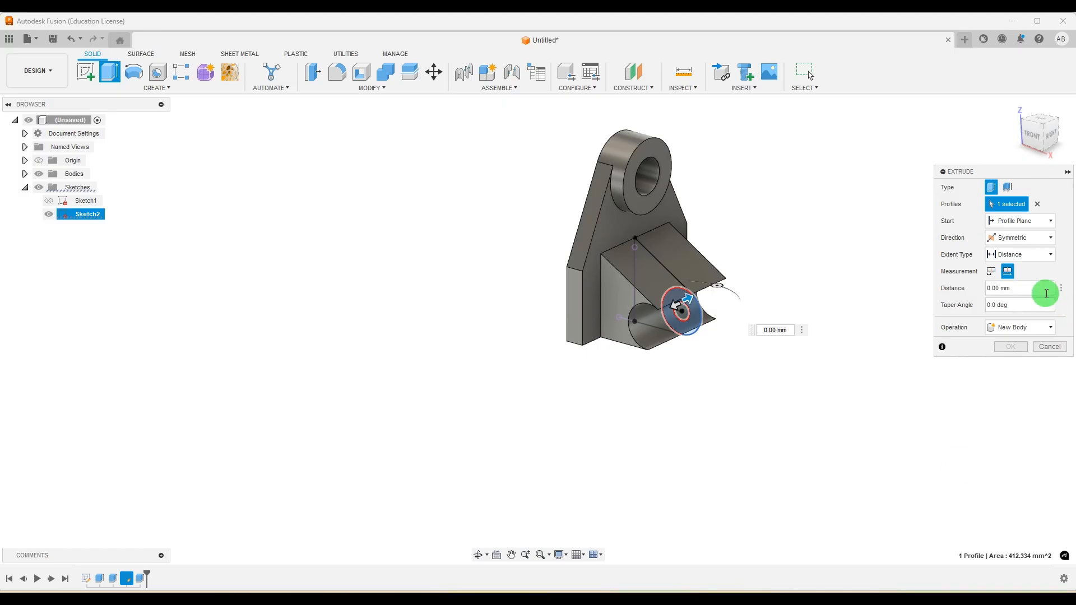
click(1047, 298)
text(12+40+12)
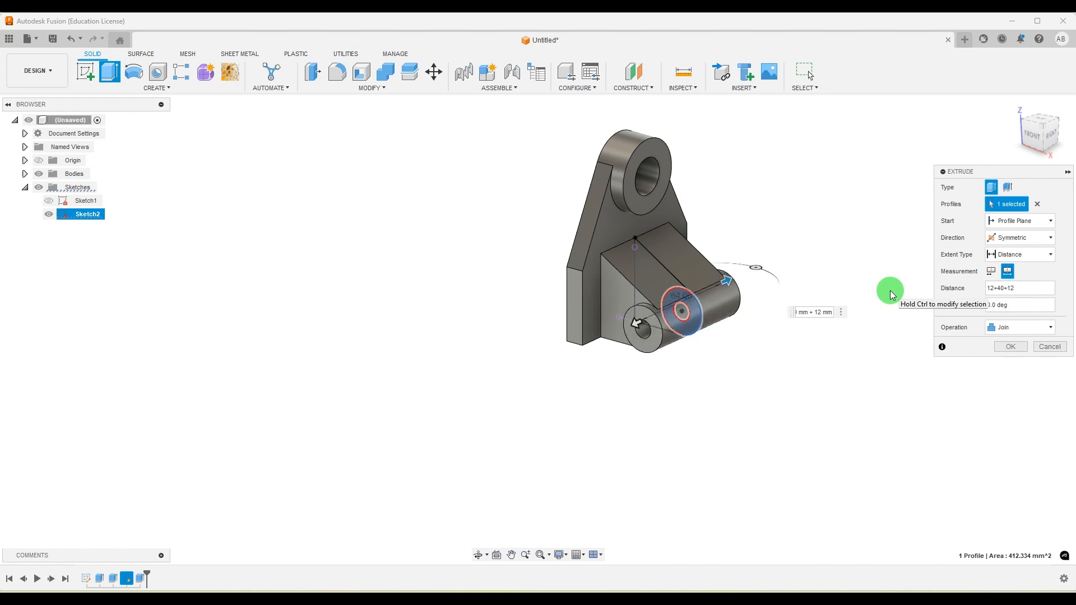
click(1012, 347)
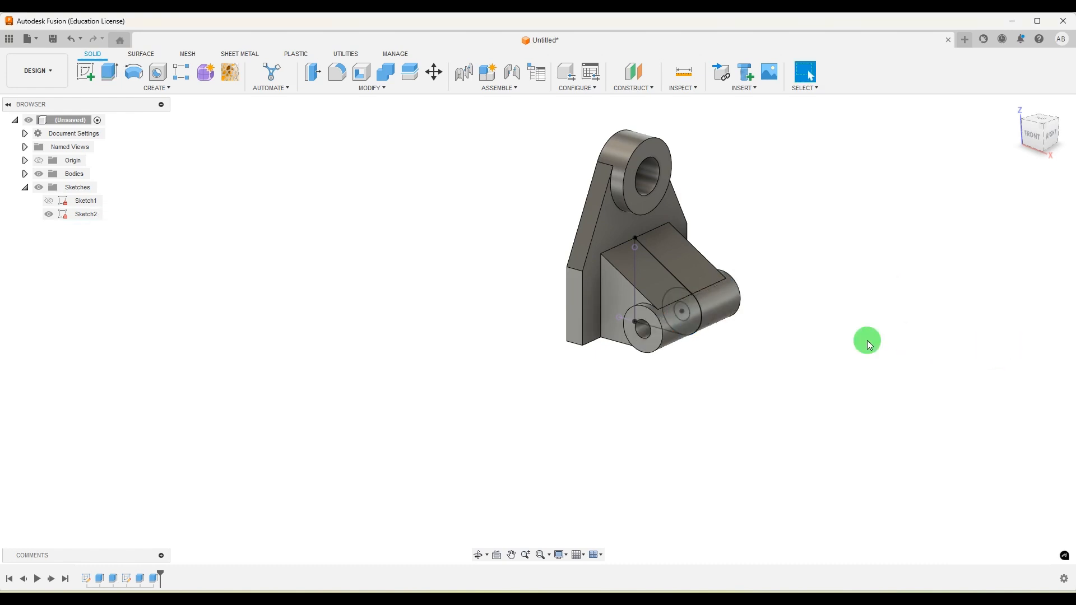
Step: Check the gap between the lugs in drawing 114.jpg and hide Body1 to expose the arm sketch
scroll(796, 319, down, 2)
shift+middle_drag(838, 309, 781, 286)
scroll(822, 286, up, 3)
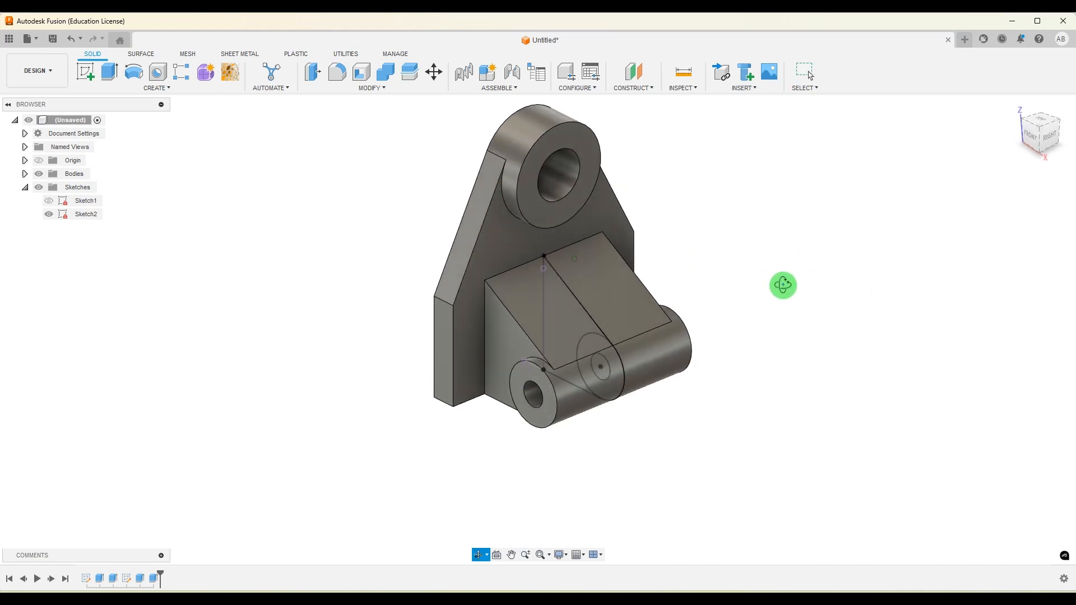
click(754, 599)
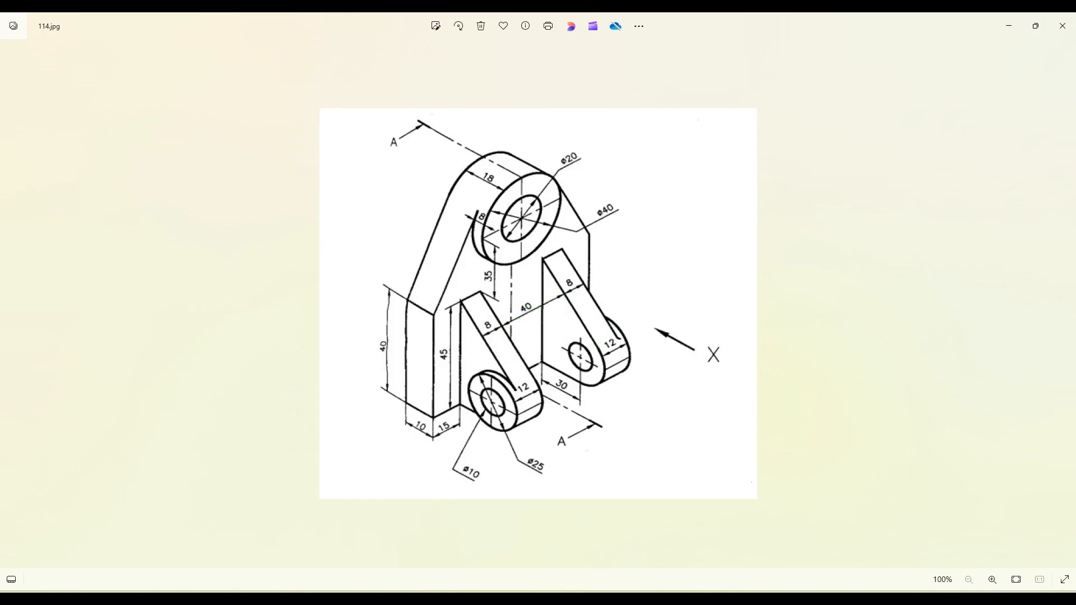
click(754, 600)
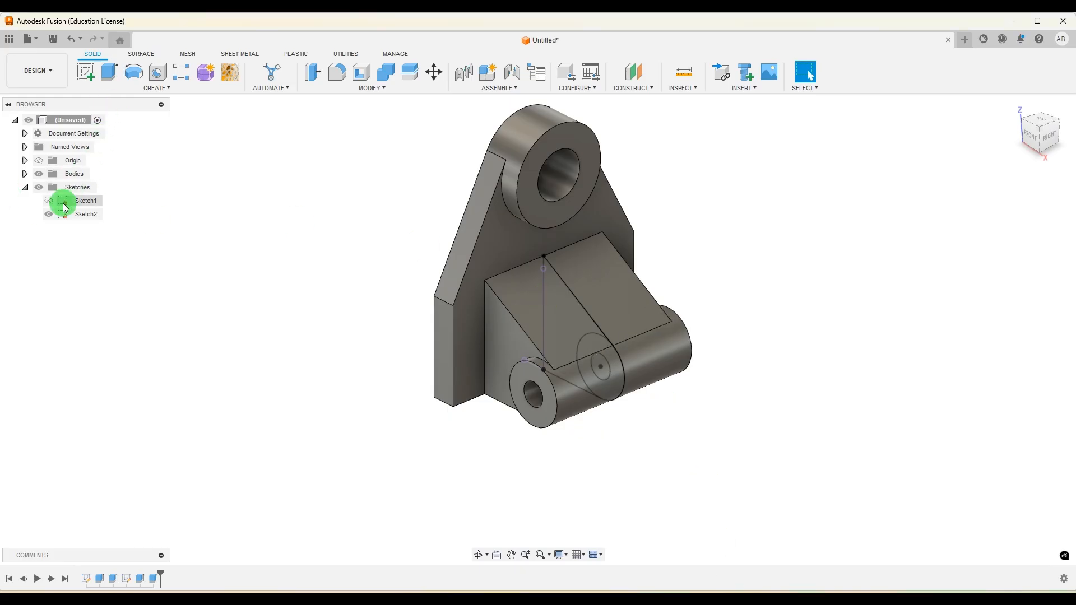
click(25, 174)
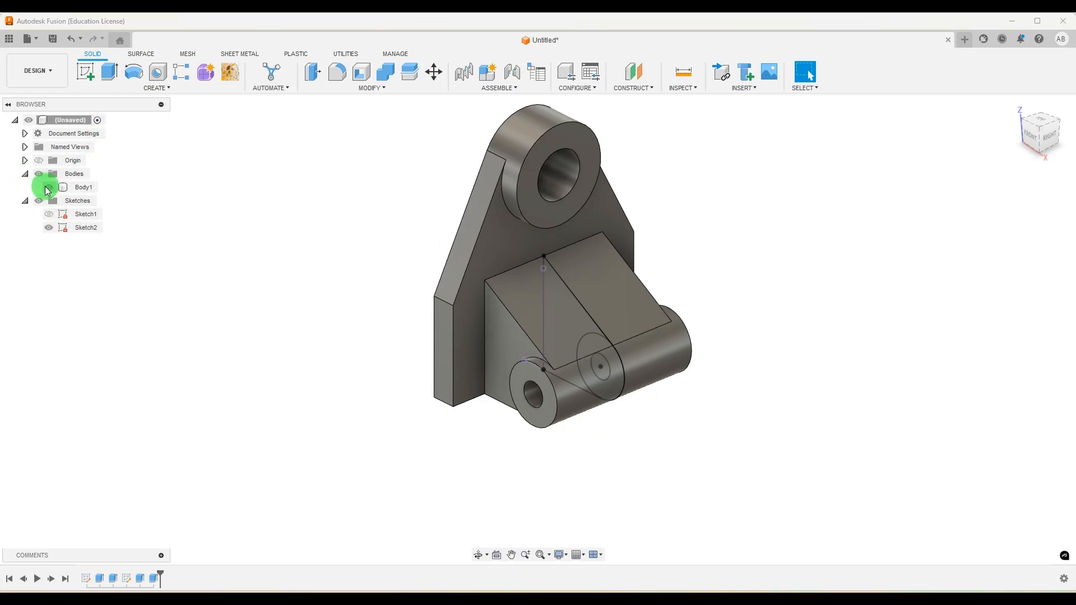
click(47, 188)
click(49, 187)
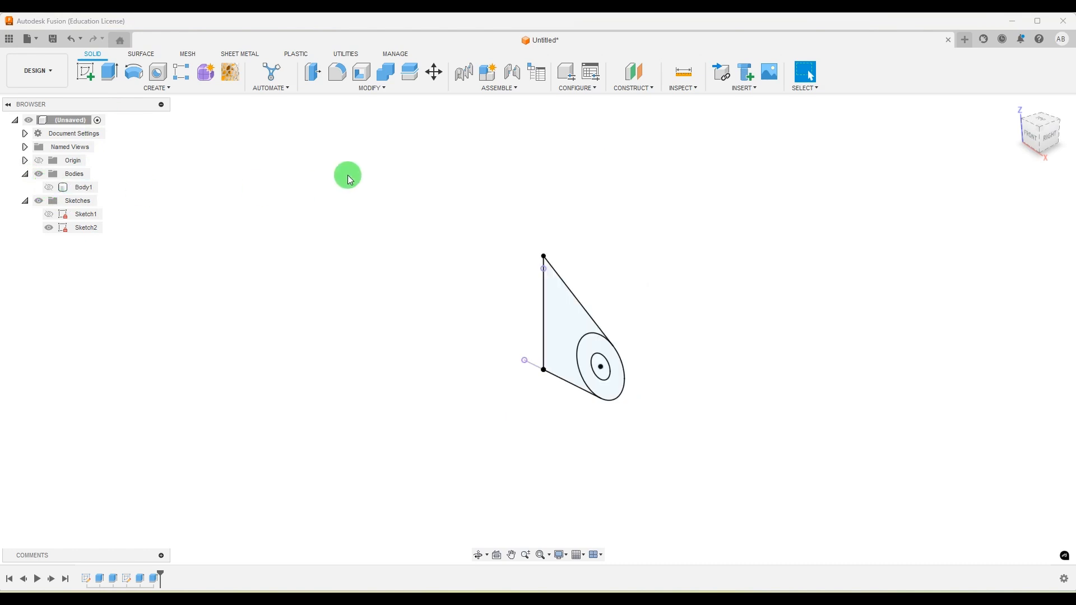
Step: Cut the gap between the lugs by extruding the arm and ring profiles symmetrically to a total of 40 mm, with Body1 shown again
click(111, 79)
click(568, 372)
click(579, 319)
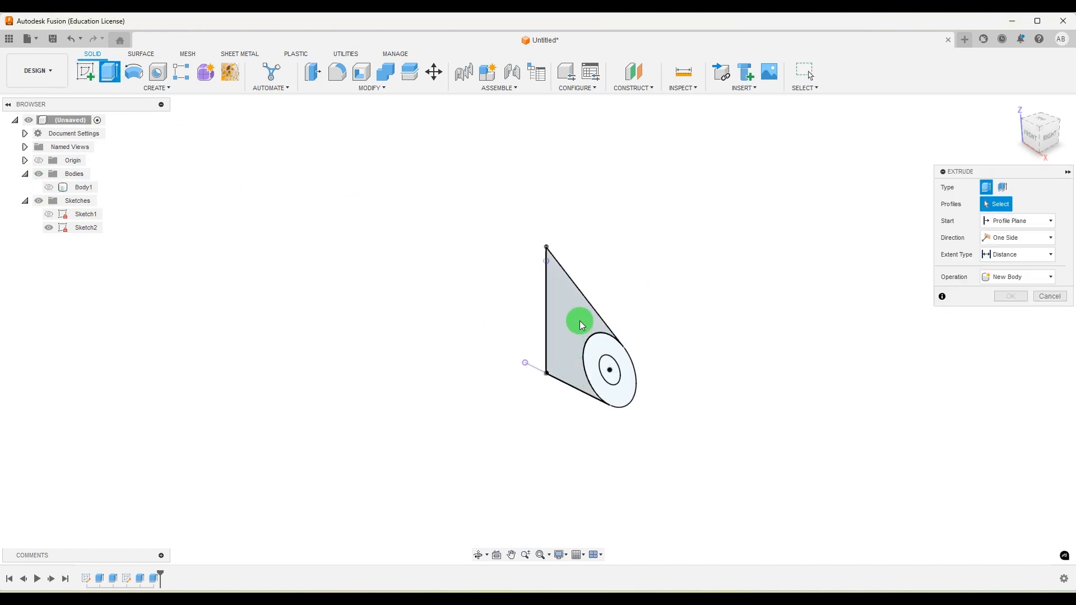
click(1009, 307)
click(1026, 238)
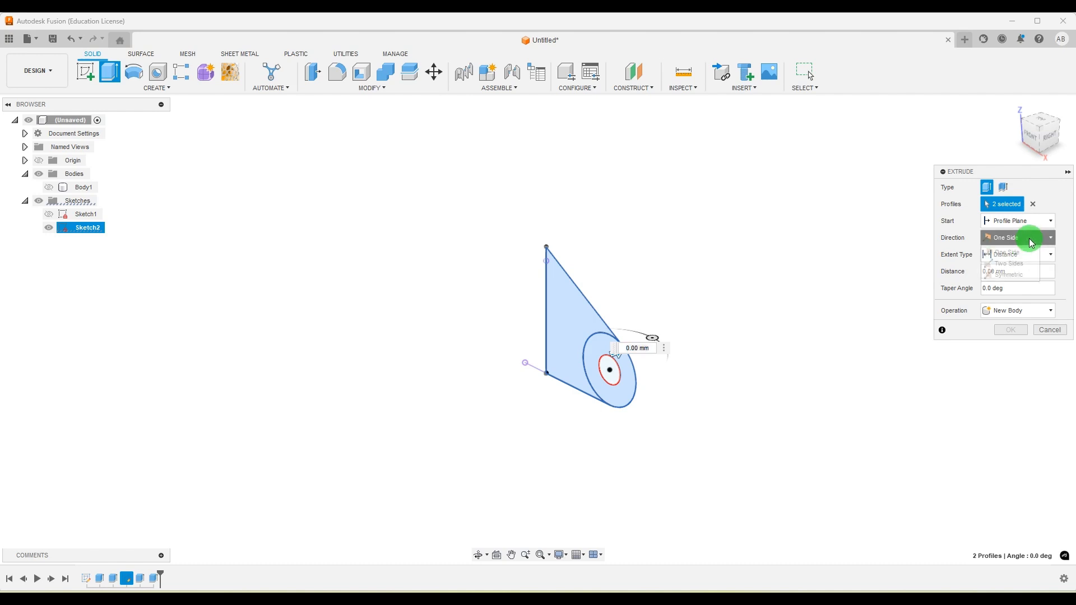
click(1025, 273)
click(1009, 272)
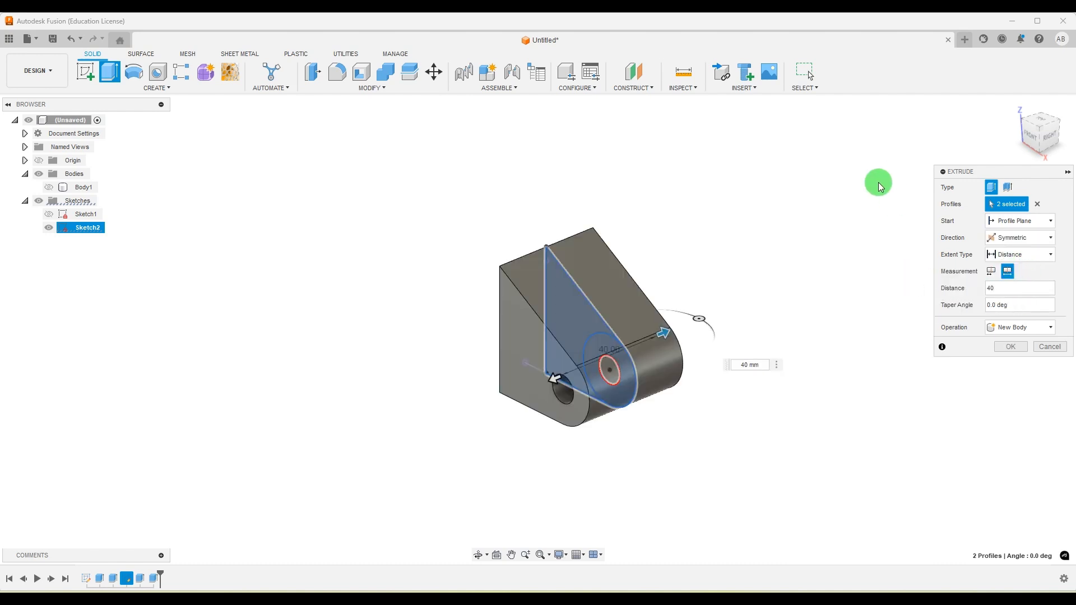
click(49, 189)
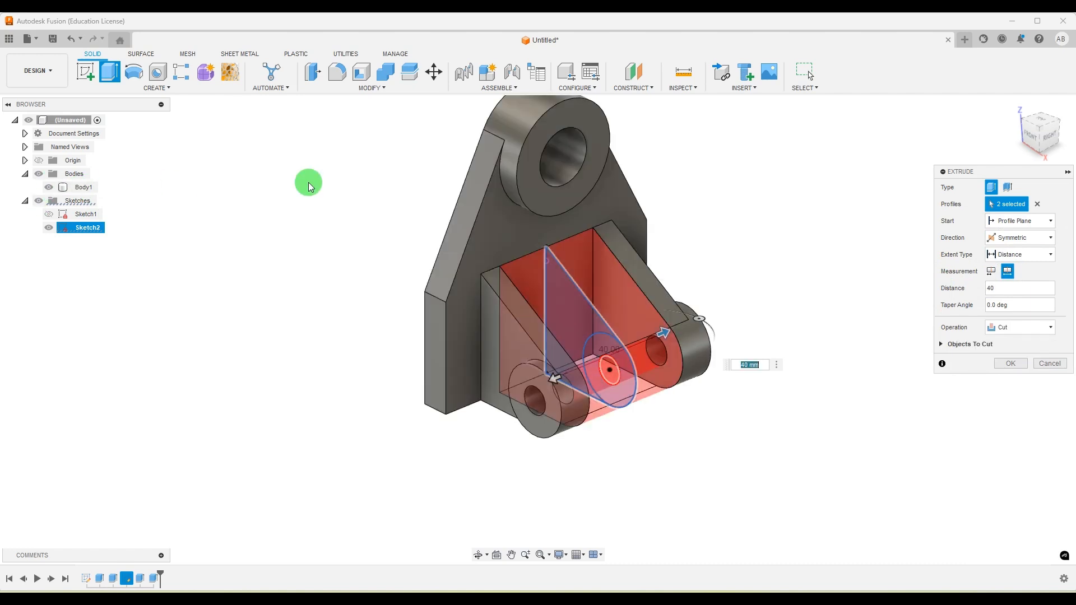
click(1012, 364)
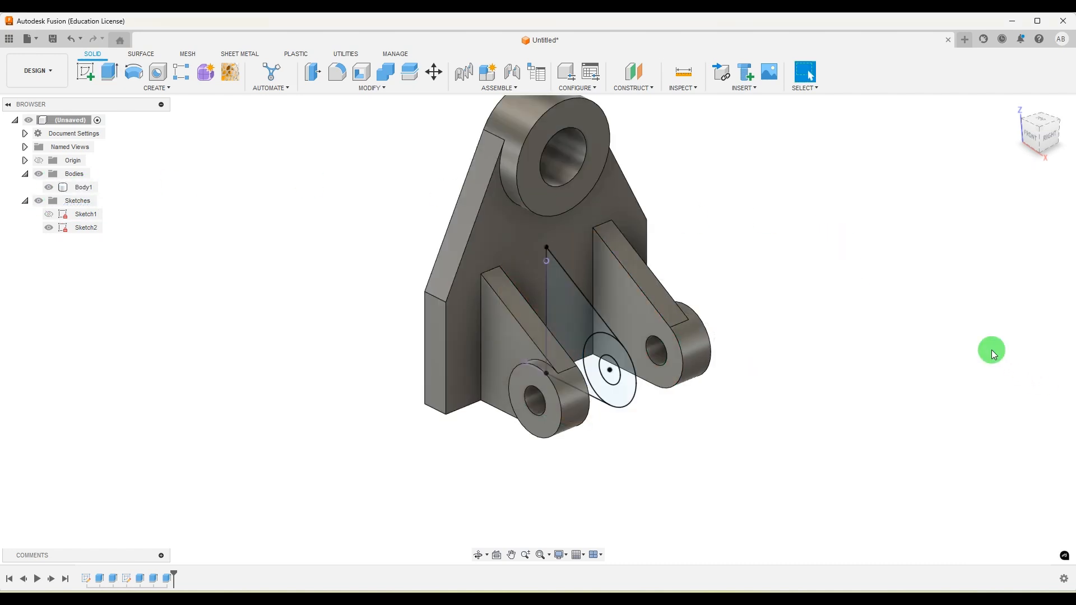
Step: Hide Sketch2 and return the model to the home view
mouse_move(845, 278)
shift+middle_down()
mouse_move(833, 270)
mouse_move(849, 270)
shift+middle_up()
scroll(581, 266, down, 3)
click(49, 227)
click(1015, 110)
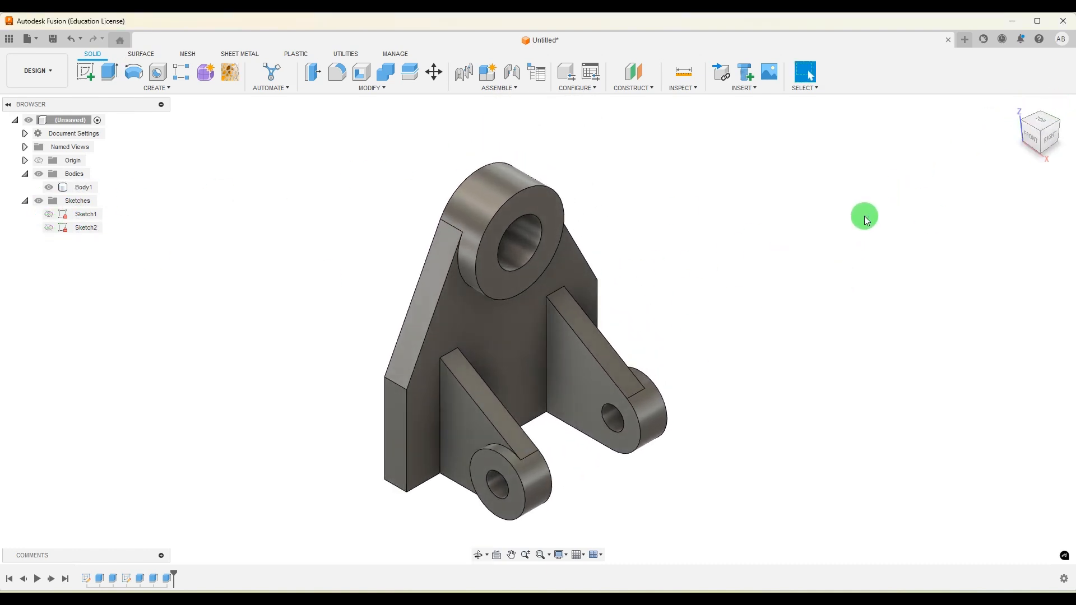
Step: Place drawing 114.jpg in a smaller window beside the model and compare the finished bracket with it
click(749, 599)
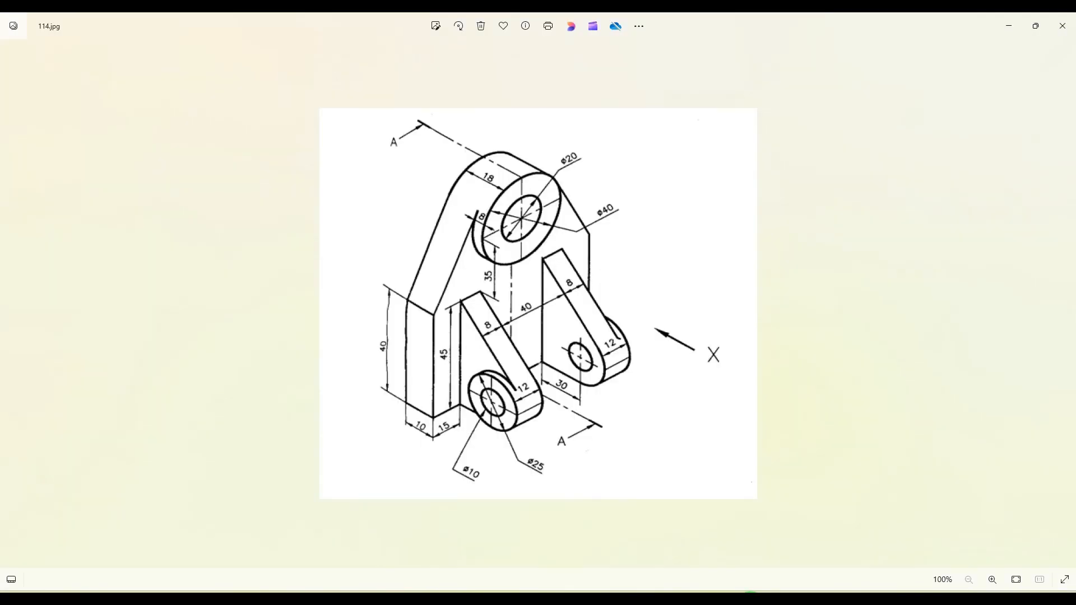
click(750, 600)
click(750, 599)
click(1035, 26)
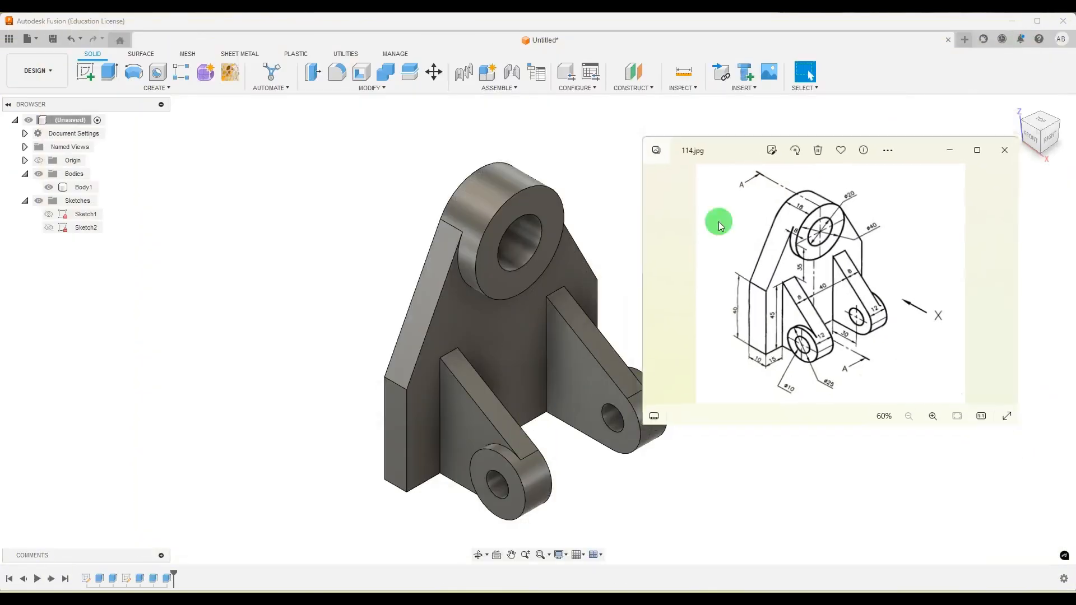
scroll(483, 335, down, 3)
scroll(524, 468, up, 2)
scroll(432, 415, down, 3)
scroll(564, 451, up, 2)
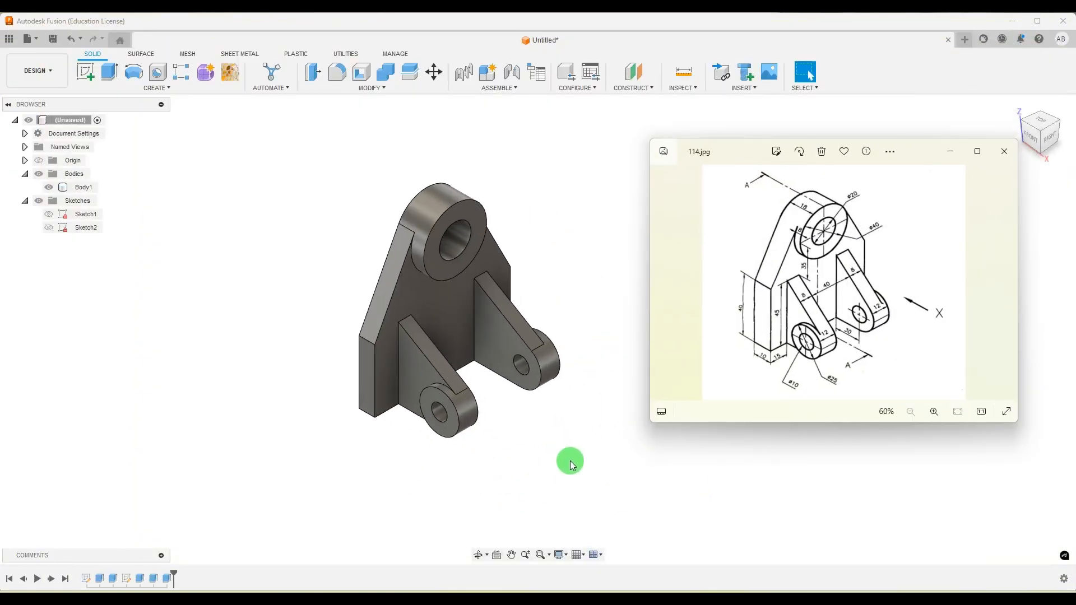